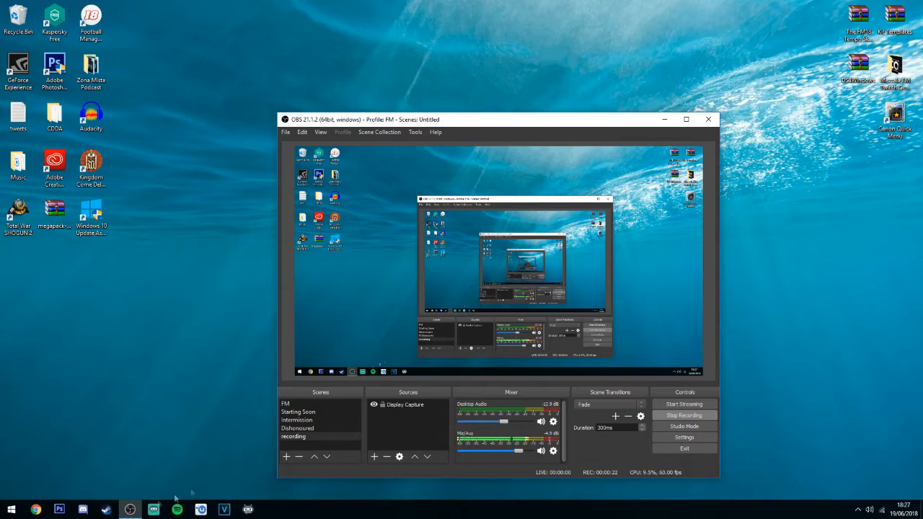
Switch to Chrome, open streamlabs.com/dashboard and log in with Twitch.
click(36, 510)
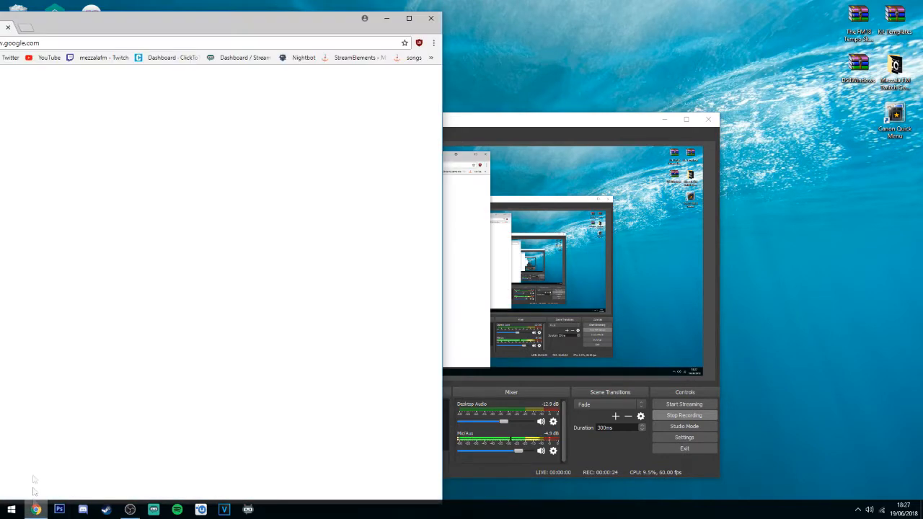
click(409, 18)
click(312, 23)
text(stre)
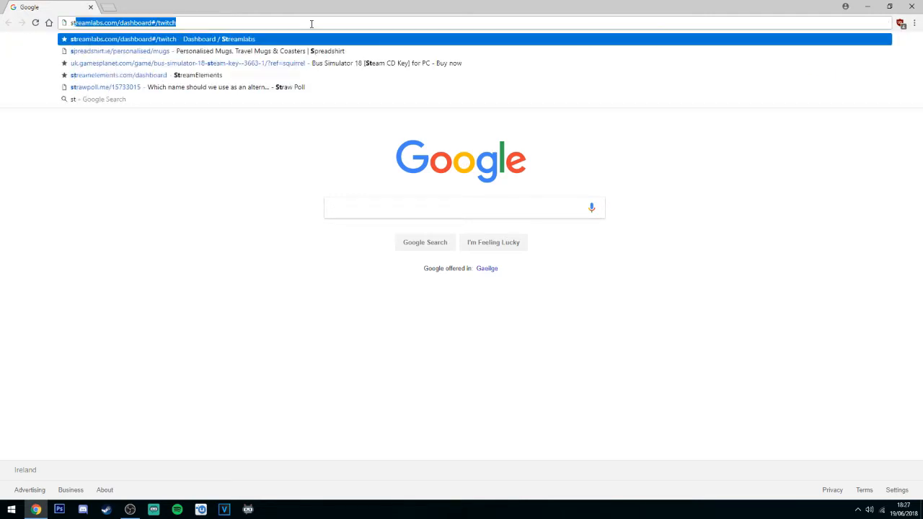
key(BackSpace)
key(BackSpace)
text(eam)
key(Return)
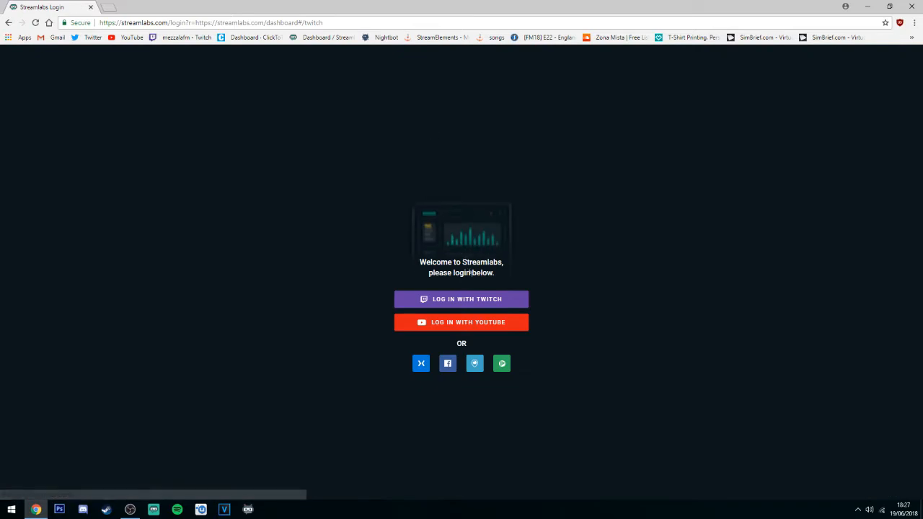
click(483, 307)
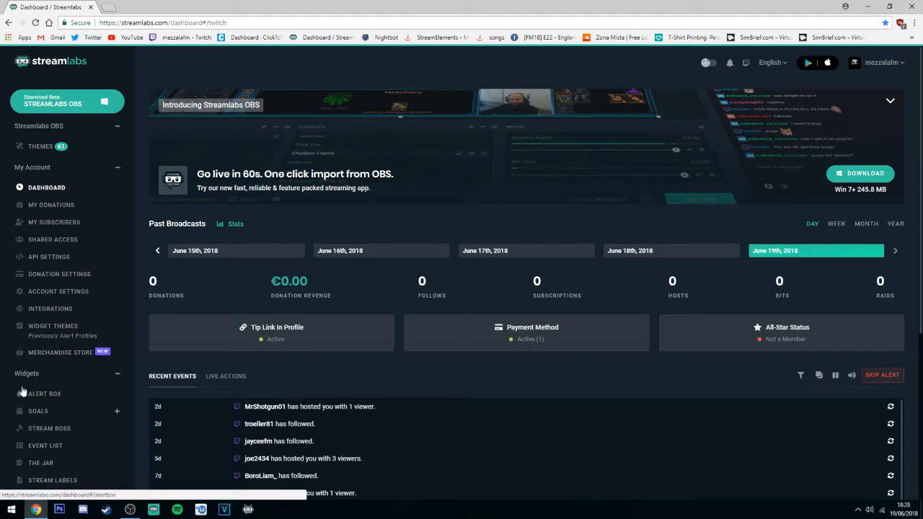
Open the Alert Box widget page from the Streamlabs dashboard.
click(116, 377)
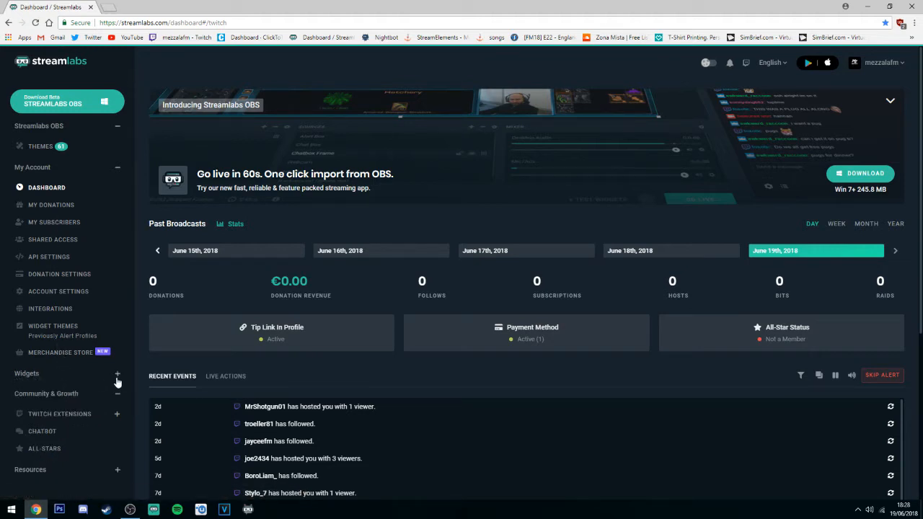
click(117, 377)
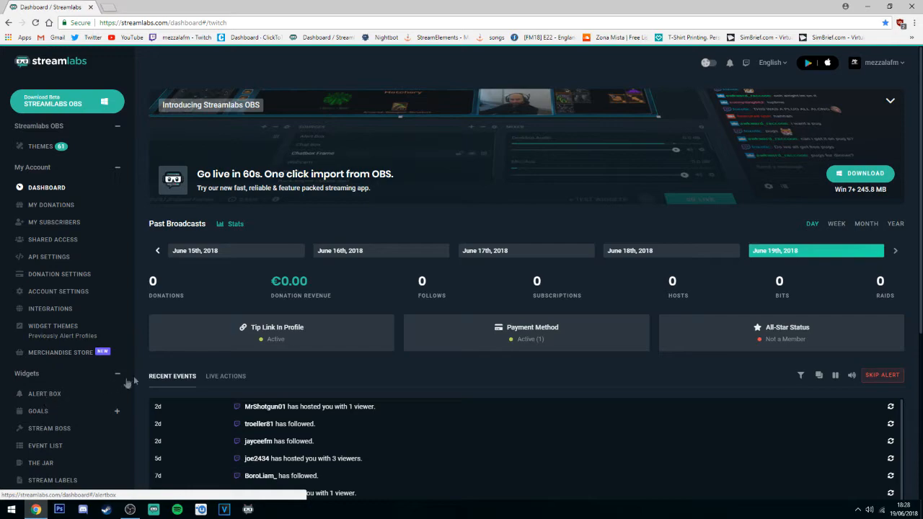
click(36, 394)
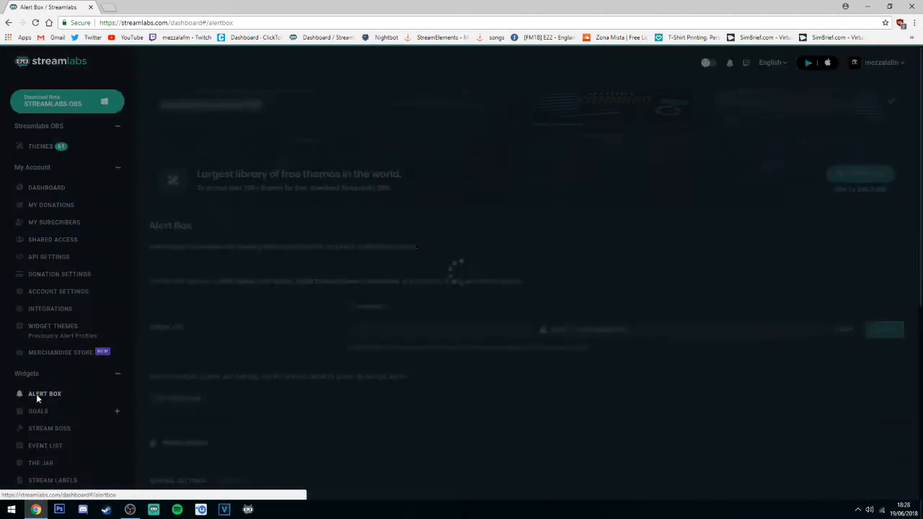
scroll(145, 234, down, 4)
scroll(419, 171, up, 1)
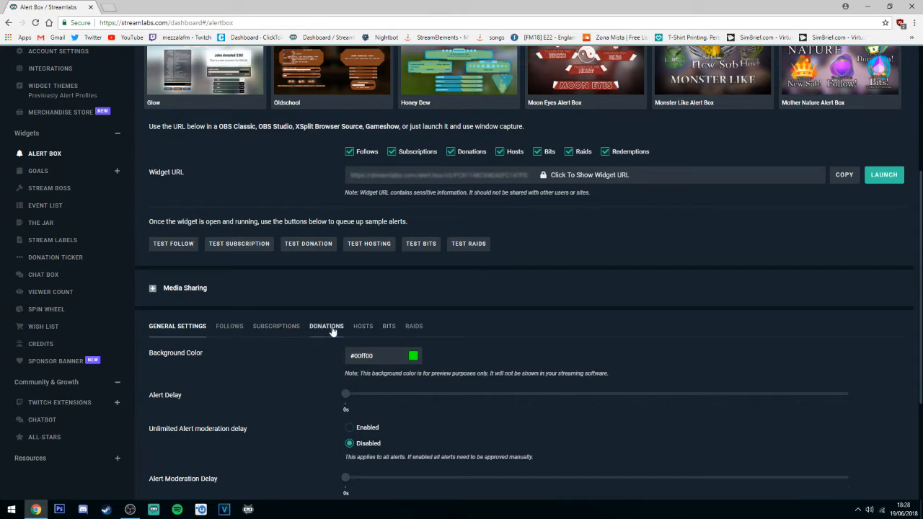
Open the Alert Box's follow alert settings, checking the donation alert settings for comparison.
click(229, 326)
scroll(289, 339, down, 3)
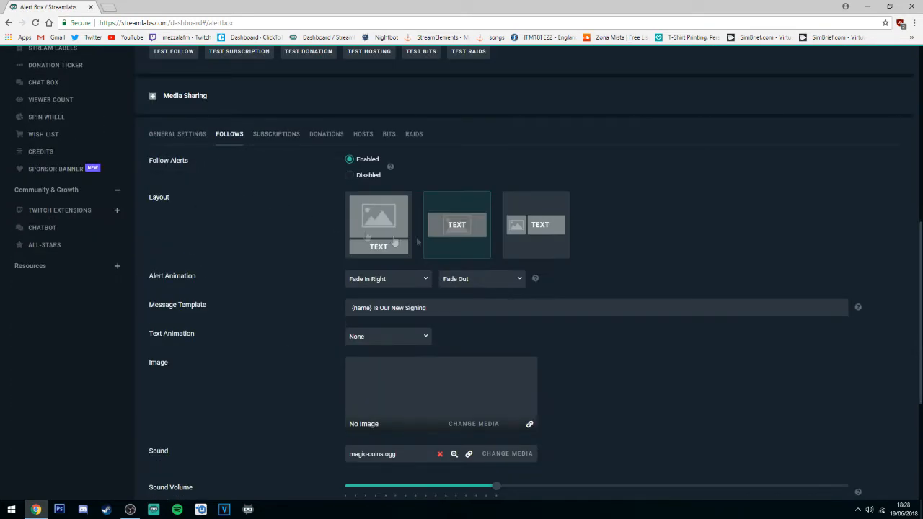
click(326, 135)
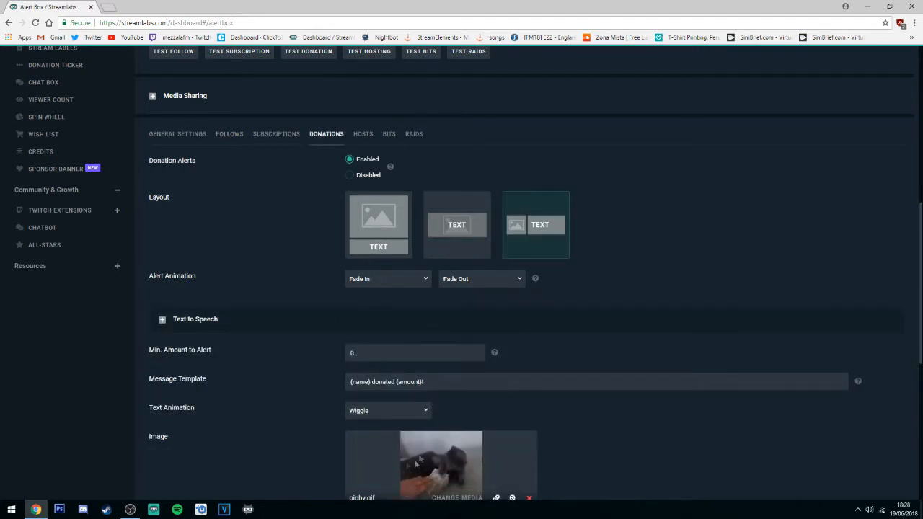
click(230, 134)
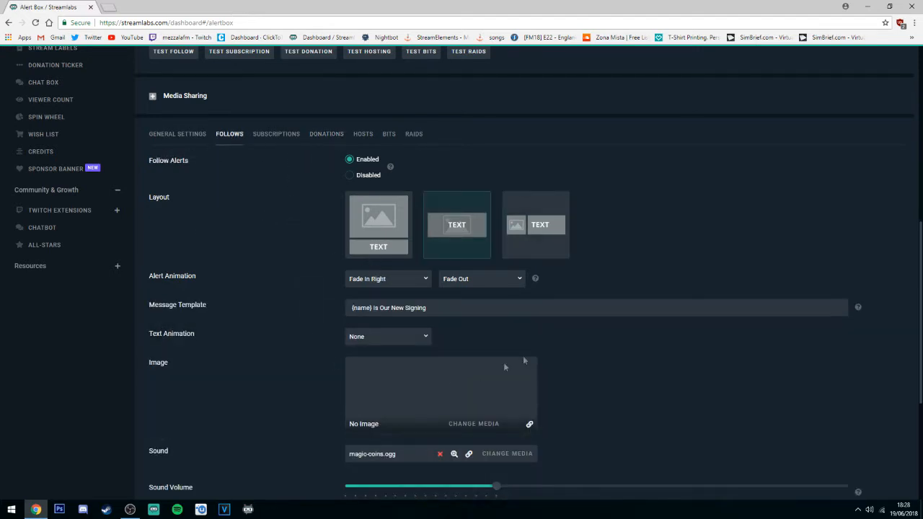
scroll(516, 242, down, 1)
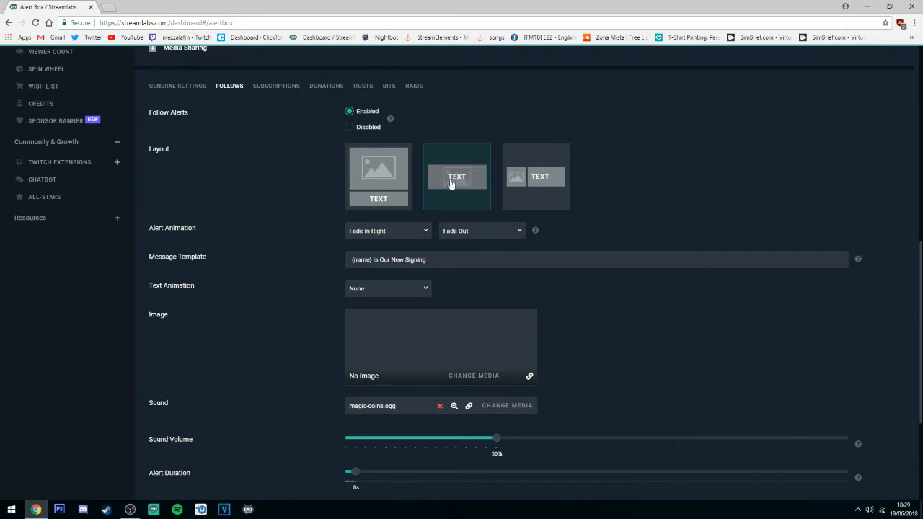
Try the layout with text beside the image for follow alerts and return to the text-over-image layout.
click(515, 181)
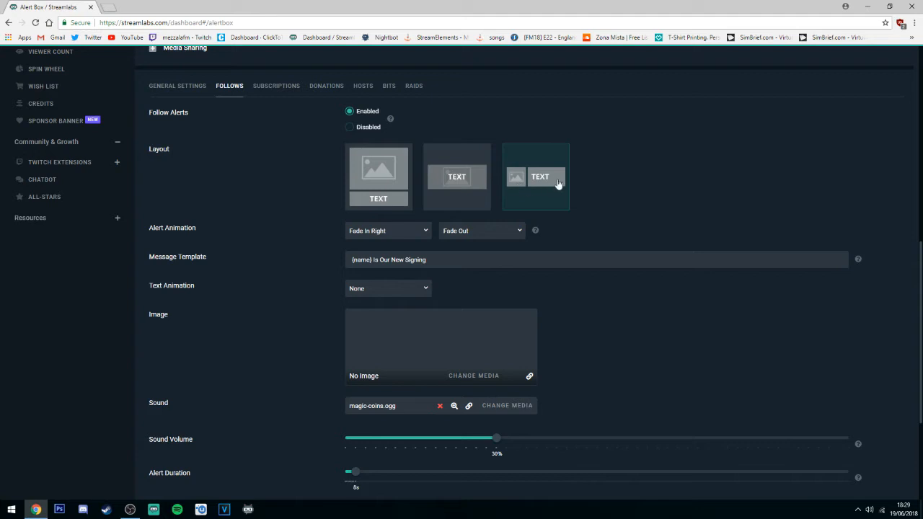
click(467, 190)
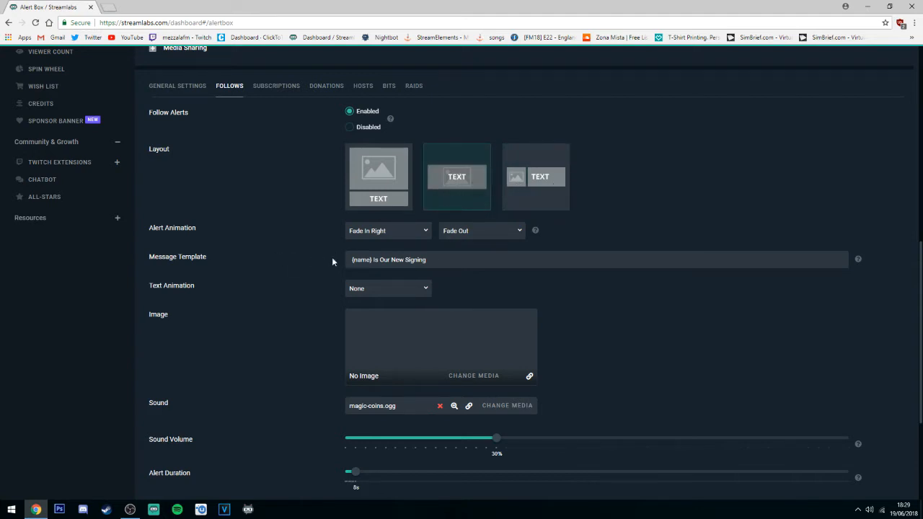
Review the available entrance animations for the follow alert without choosing another one.
click(372, 240)
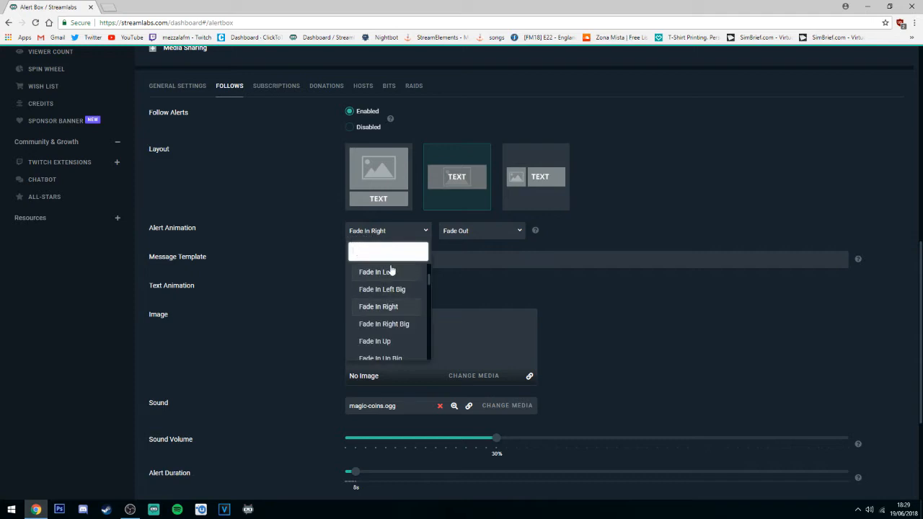
scroll(400, 306, down, 3)
scroll(401, 307, up, 5)
scroll(400, 307, down, 5)
scroll(401, 307, down, 8)
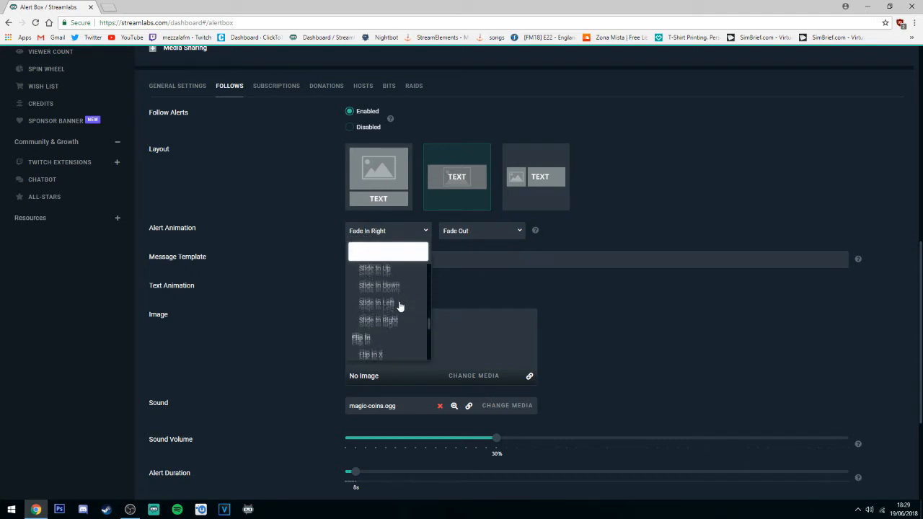
scroll(401, 307, down, 5)
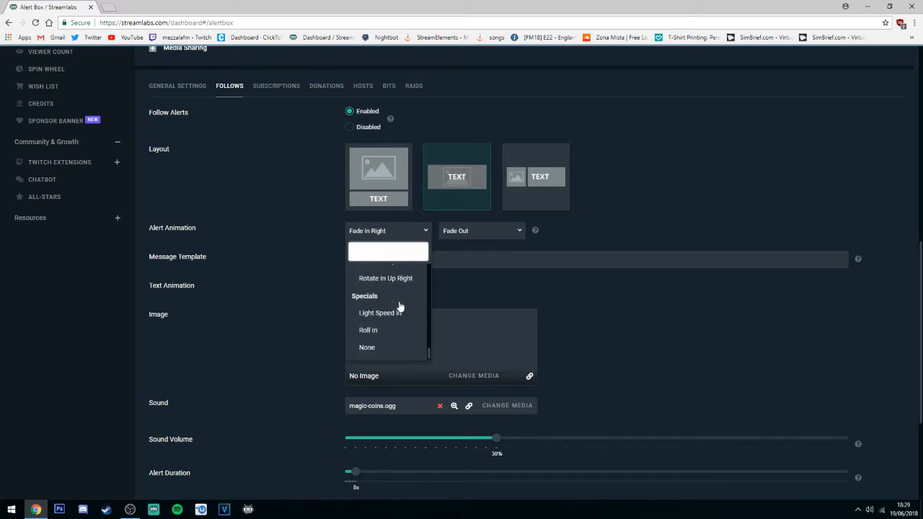
scroll(401, 307, up, 15)
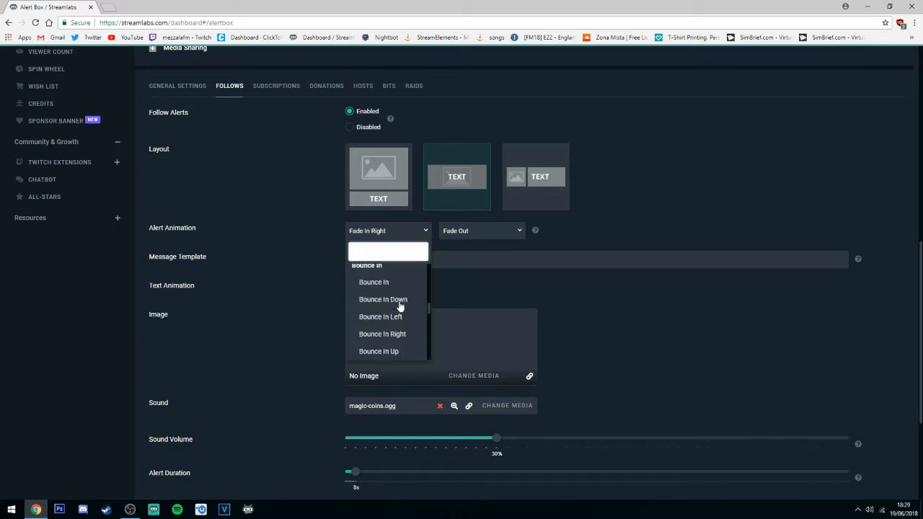
click(634, 318)
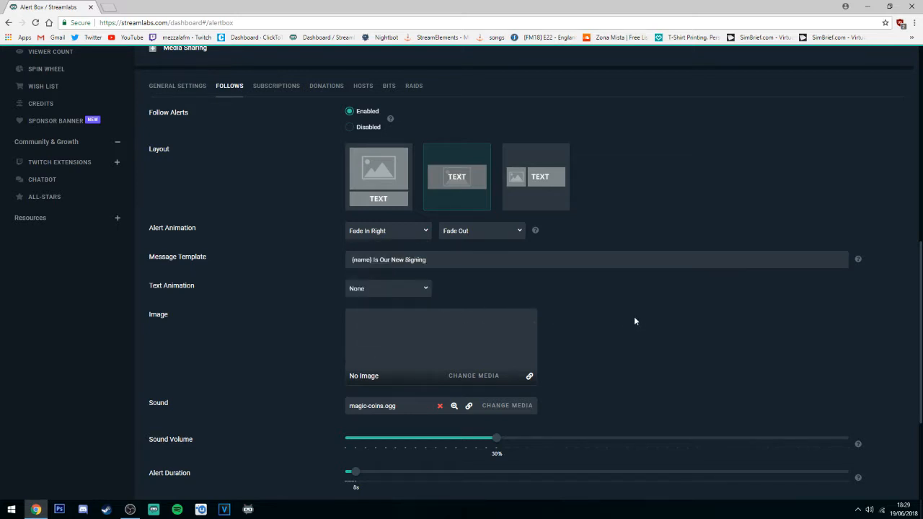
Review the available exit animations for the follow alert without choosing another one.
click(479, 235)
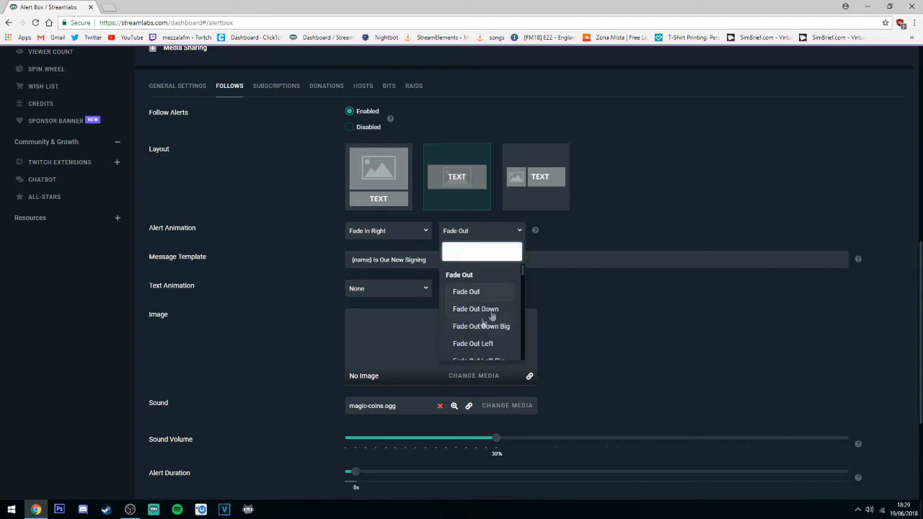
scroll(488, 317, down, 3)
scroll(488, 317, down, 1)
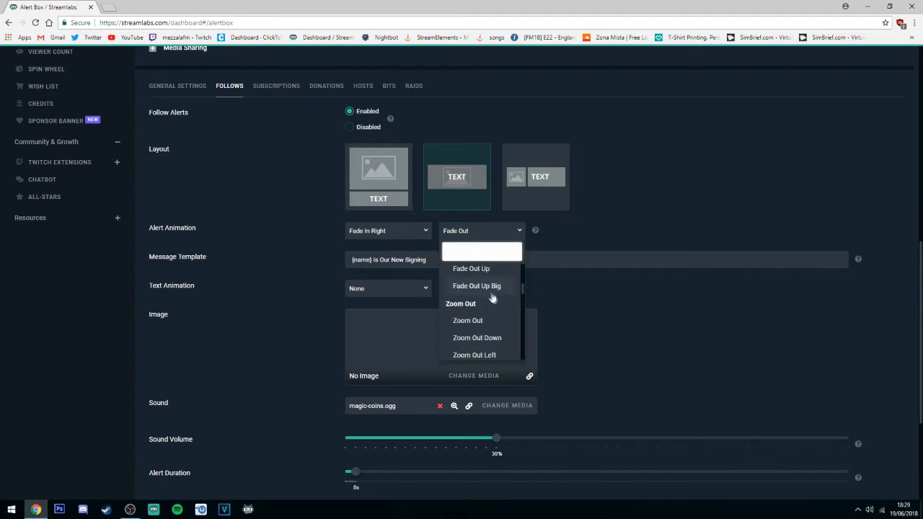
scroll(486, 310, down, 3)
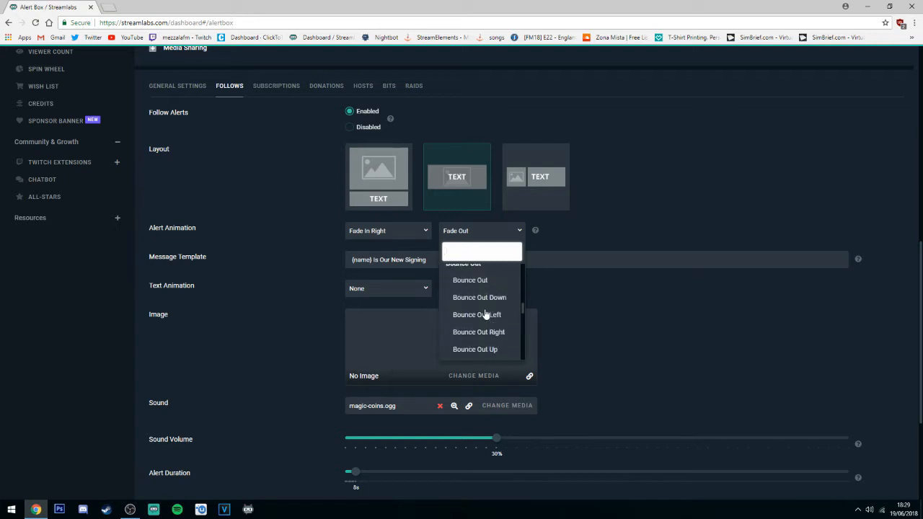
click(660, 191)
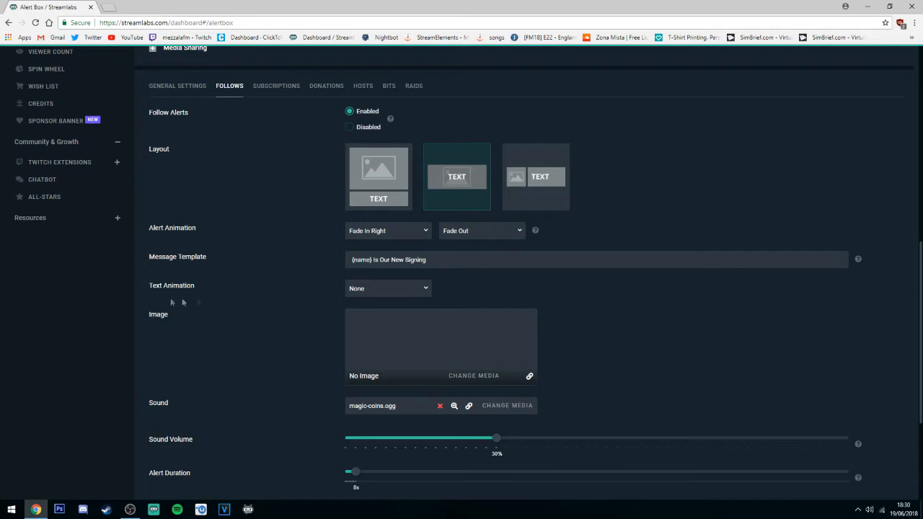
Review the message template and the available text animations for the follow alert without changing them.
mouse_move(427, 259)
mouse_down()
mouse_move(391, 260)
mouse_move(420, 260)
mouse_up()
click(363, 291)
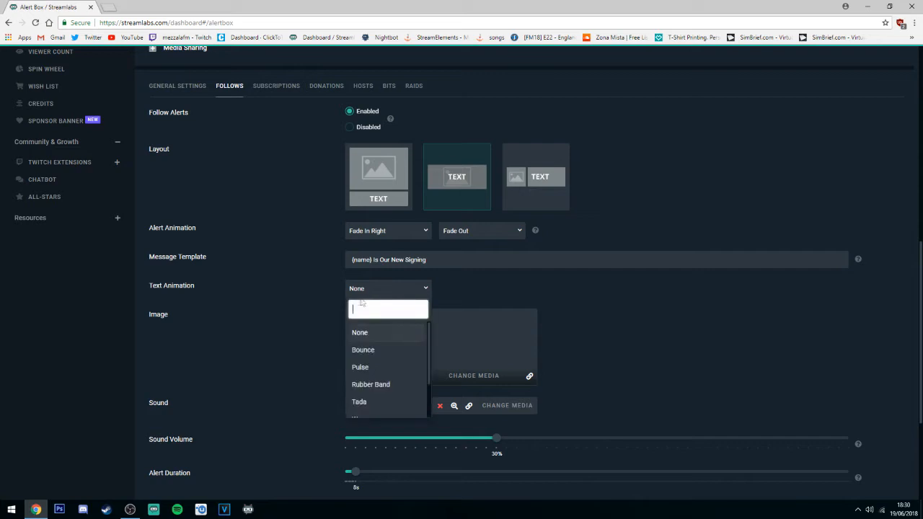
scroll(363, 372, down, 2)
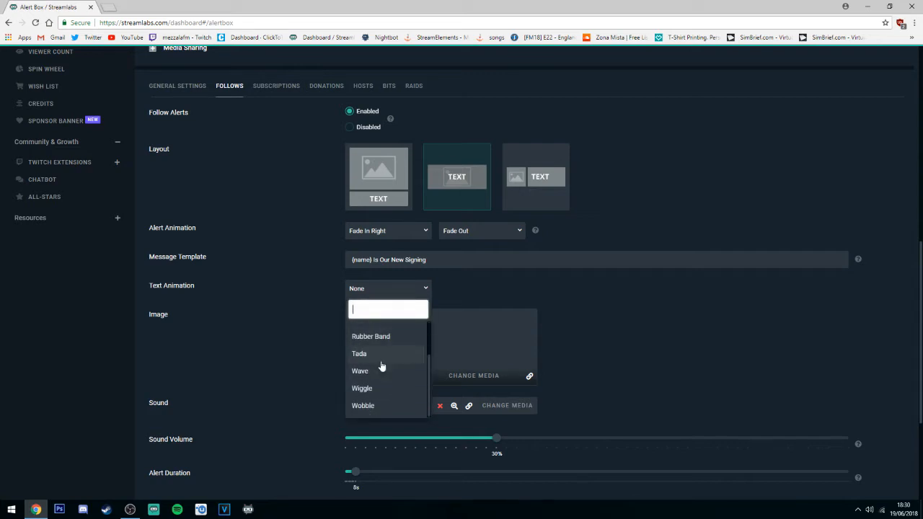
scroll(369, 383, up, 2)
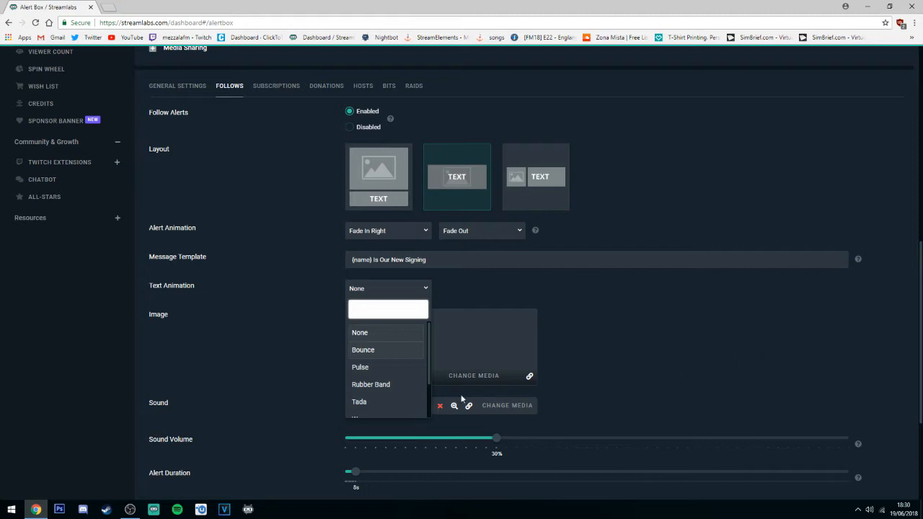
scroll(426, 361, down, 2)
scroll(364, 338, up, 2)
click(791, 333)
Open the media gallery for the follow alert's image and browse the whole stock image collection.
scroll(590, 344, down, 1)
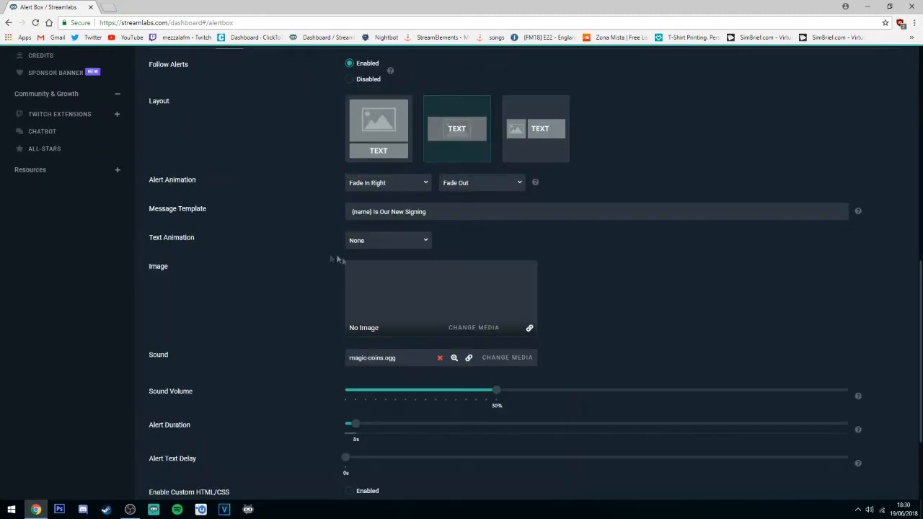
scroll(287, 285, down, 2)
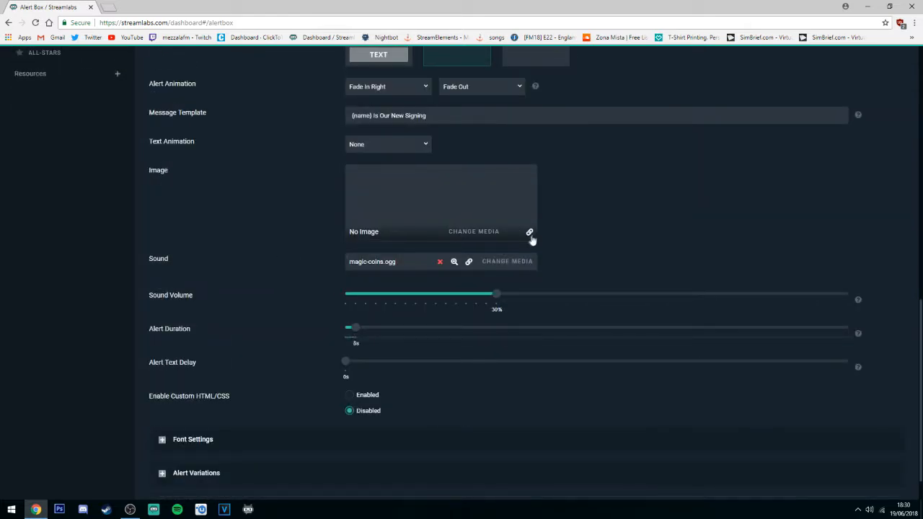
click(485, 232)
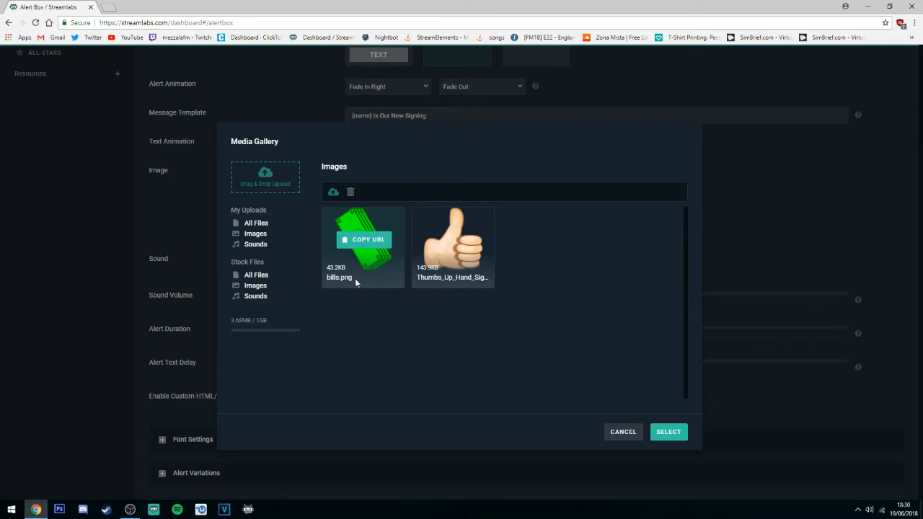
click(257, 287)
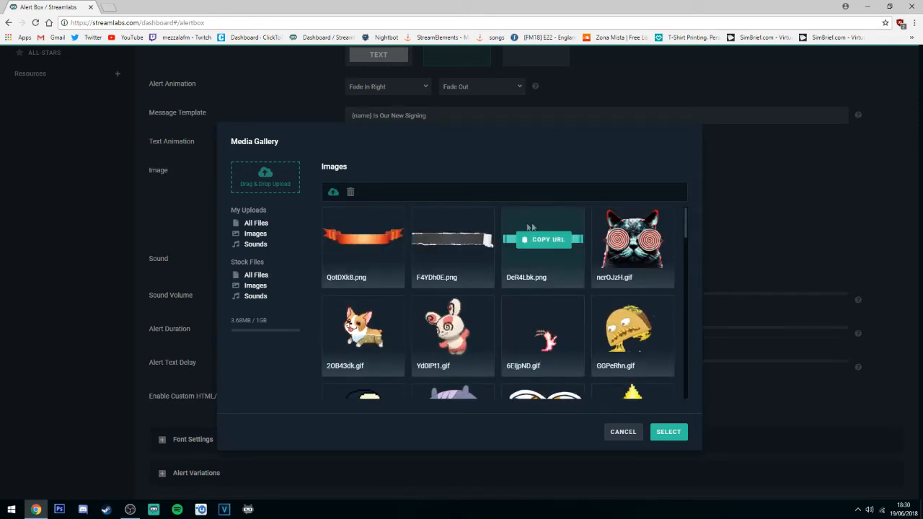
scroll(505, 303, down, 2)
scroll(601, 360, down, 1)
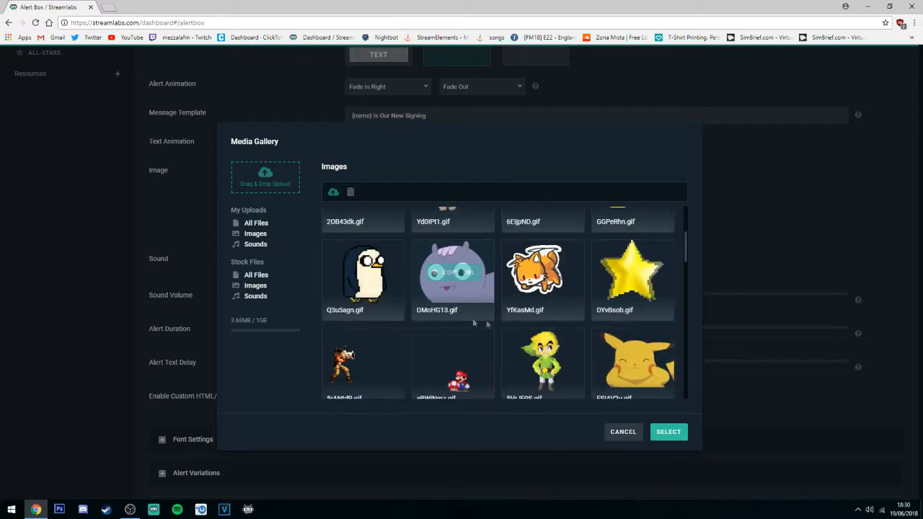
scroll(505, 318, down, 2)
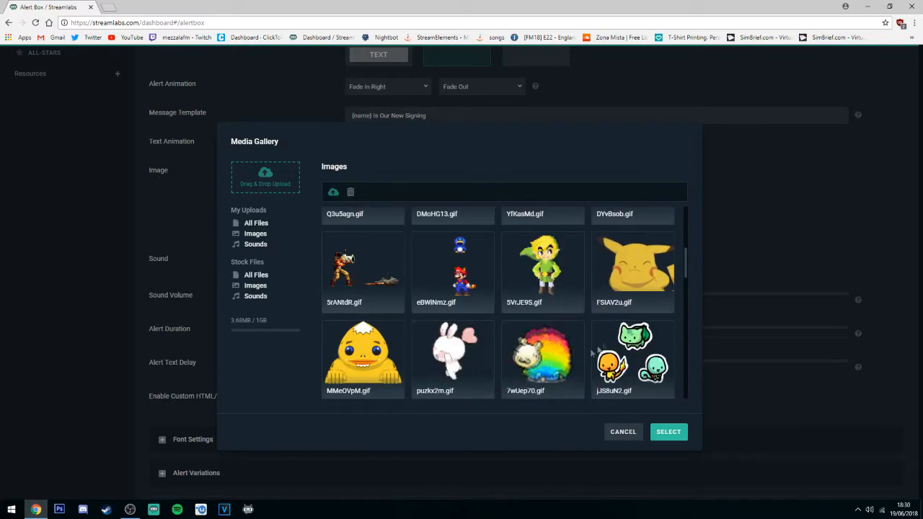
scroll(476, 354, down, 3)
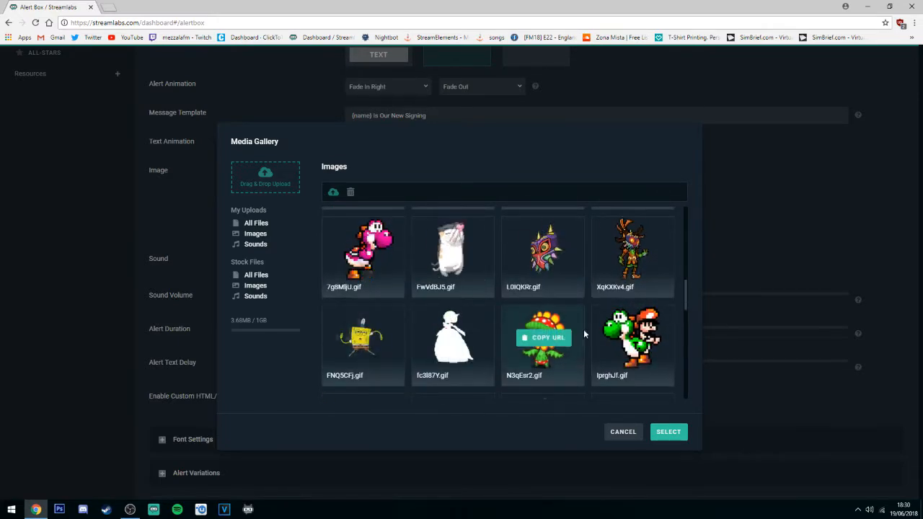
scroll(549, 330, down, 3)
scroll(461, 329, down, 1)
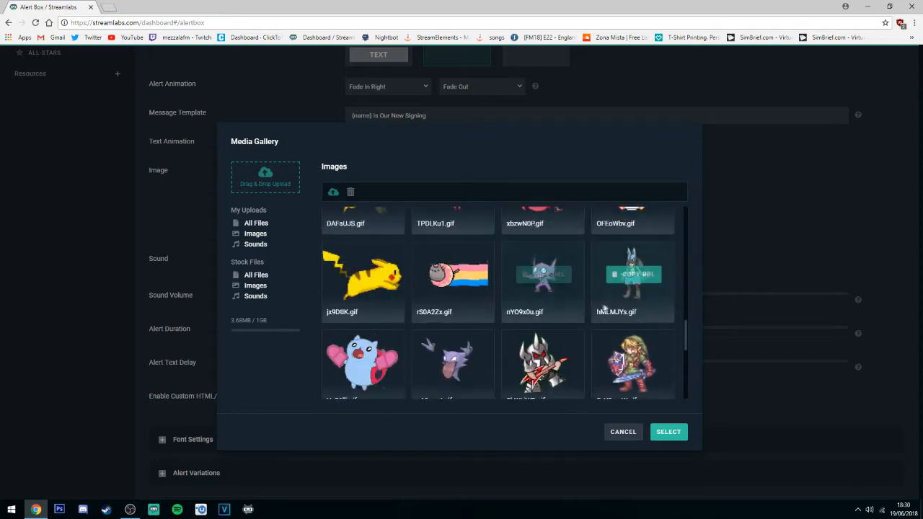
scroll(462, 333, down, 1)
scroll(575, 318, down, 5)
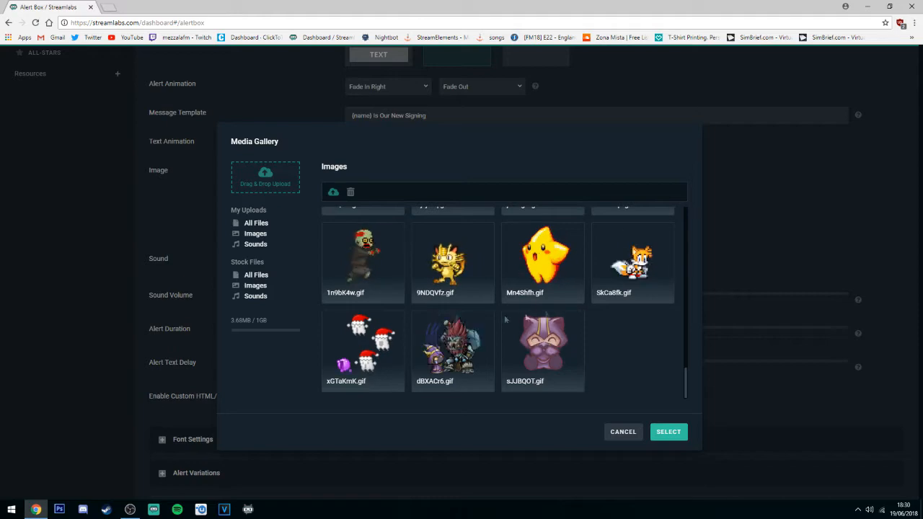
Finish browsing the stock images and check the image link option, leaving the follow alert without an image.
scroll(461, 310, up, 6)
scroll(360, 335, down, 5)
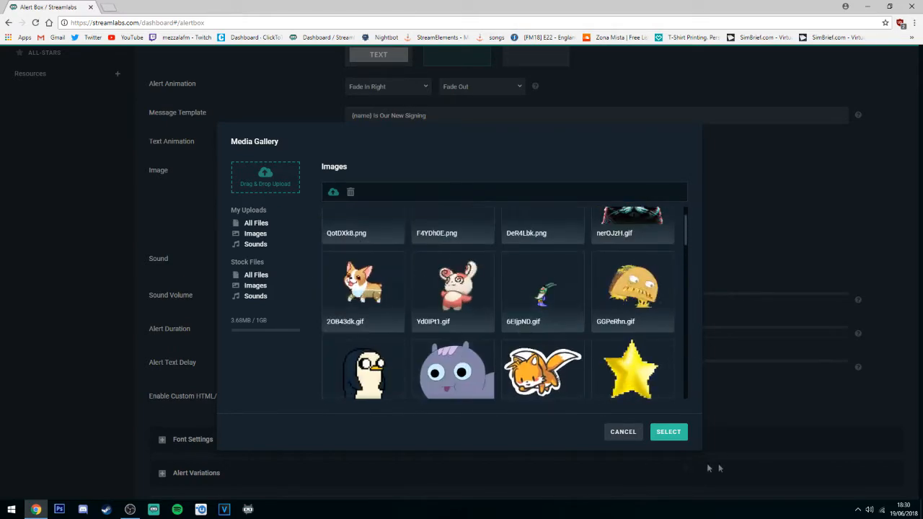
click(625, 433)
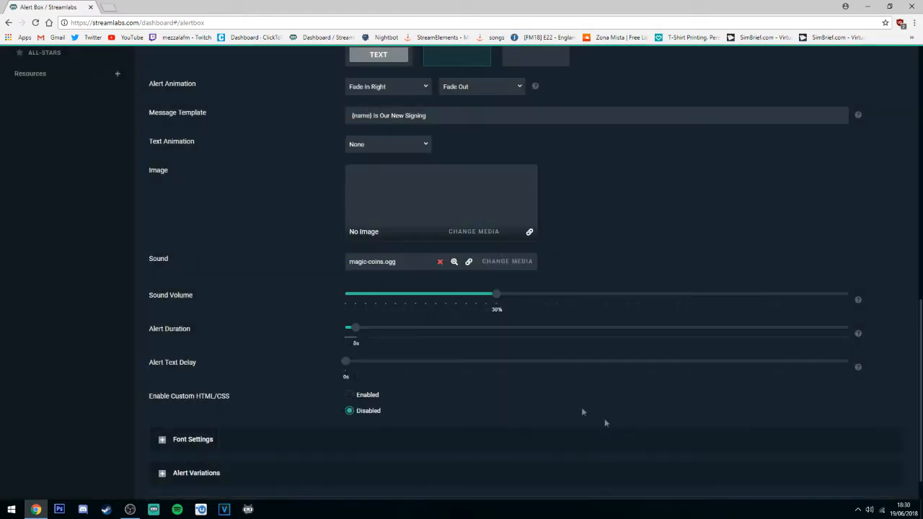
click(530, 233)
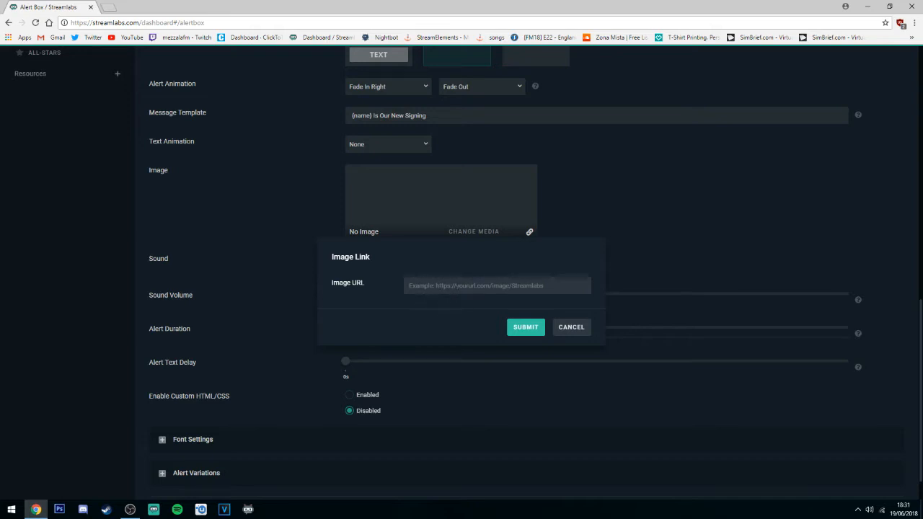
click(570, 327)
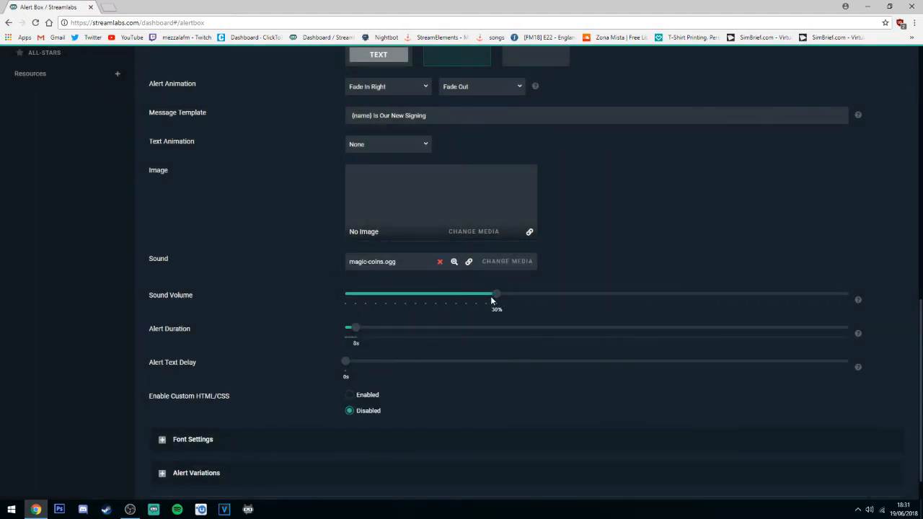
Browse the stock sounds for the follow alert and check the sound link option without choosing another sound.
click(505, 263)
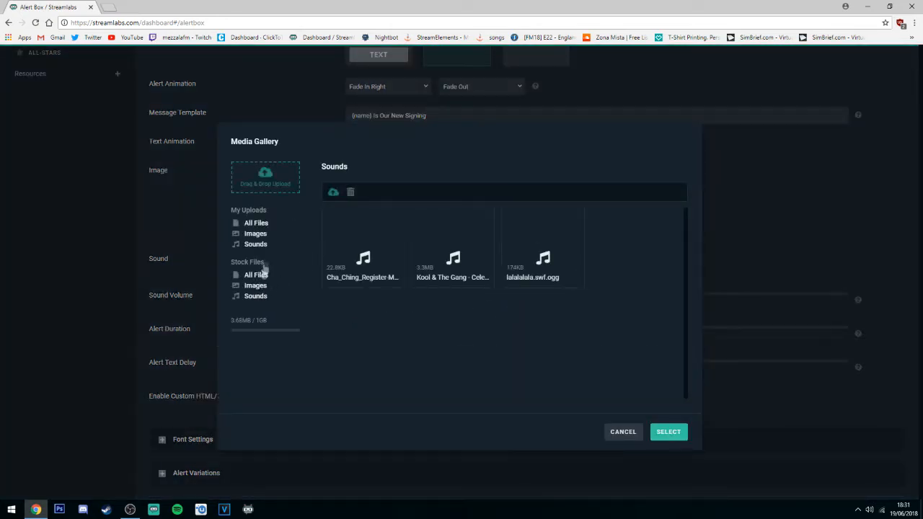
click(255, 295)
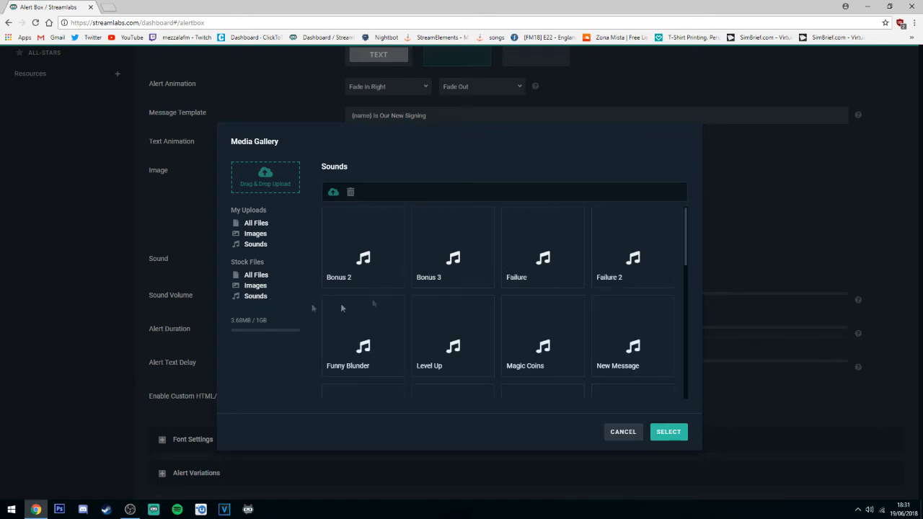
scroll(520, 317, down, 10)
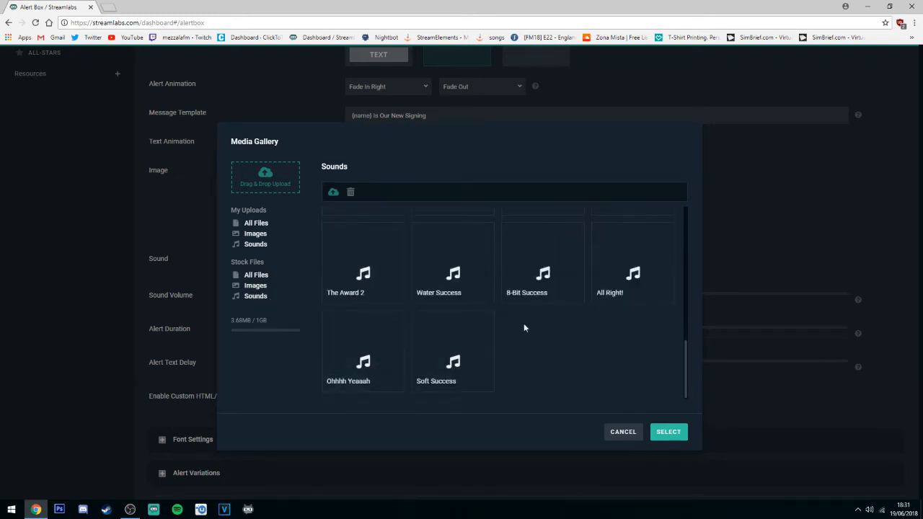
scroll(530, 327, up, 5)
scroll(506, 361, up, 2)
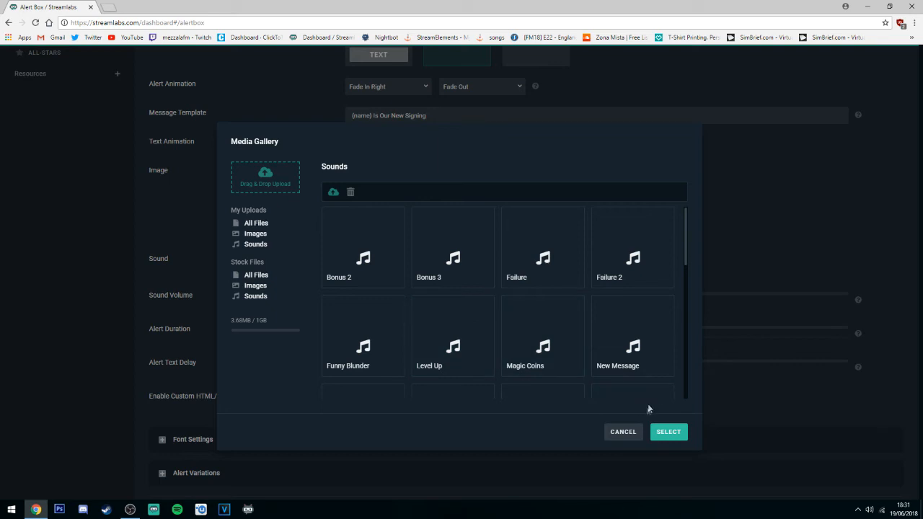
click(624, 433)
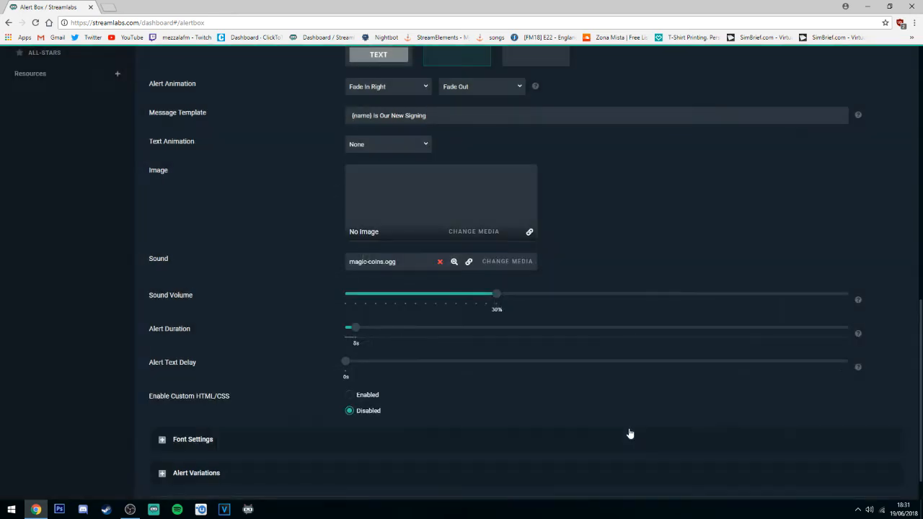
click(469, 263)
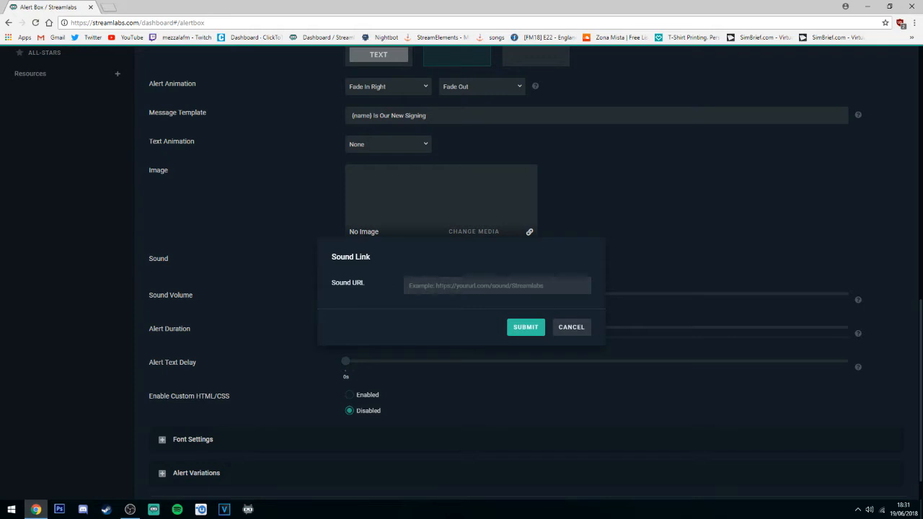
click(569, 328)
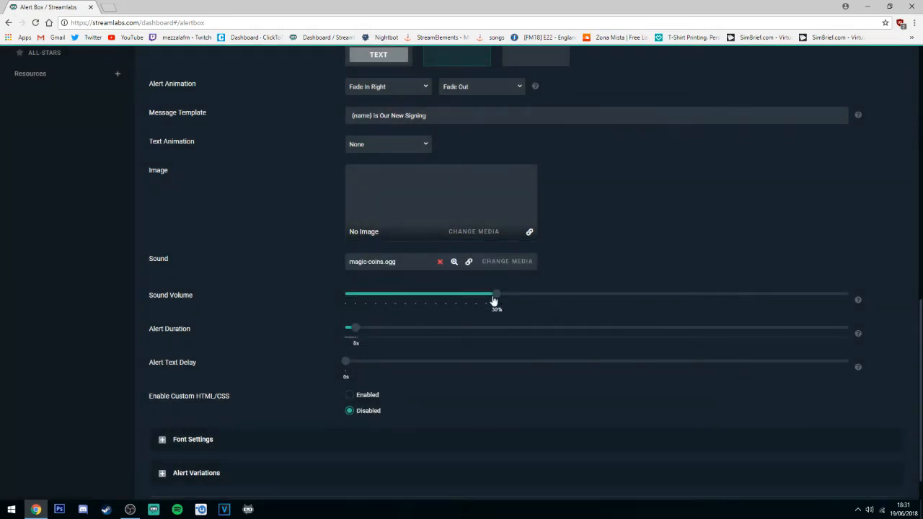
Try the follow alert's sound volume at 100%, return it to 30%, and try out the alert duration control.
drag(494, 301, 862, 270)
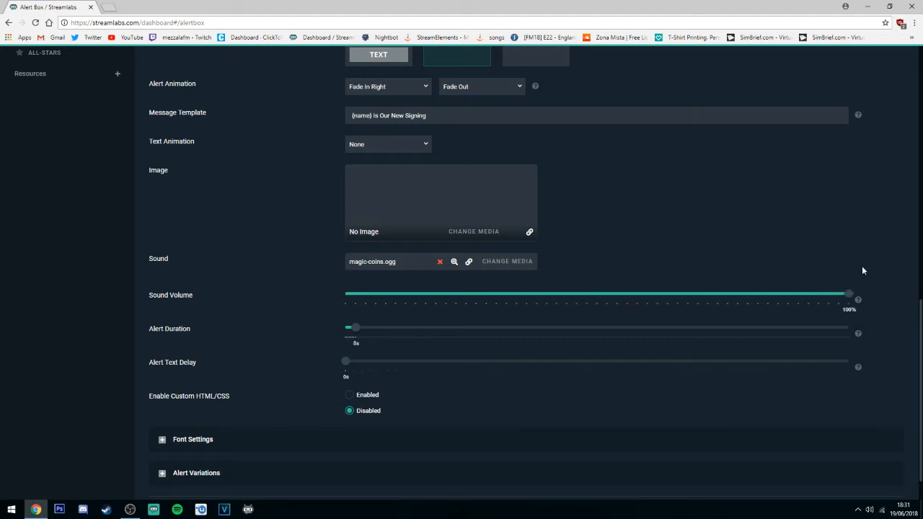
drag(857, 272, 496, 297)
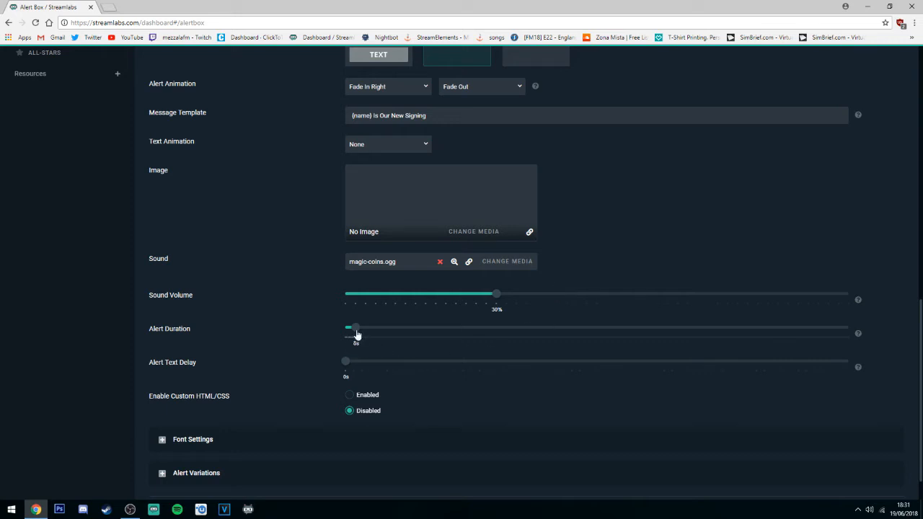
mouse_move(357, 329)
mouse_down()
mouse_move(890, 335)
mouse_move(366, 324)
mouse_up()
Review the follow alert's font settings and browse the available fonts without choosing another one.
scroll(310, 350, up, 2)
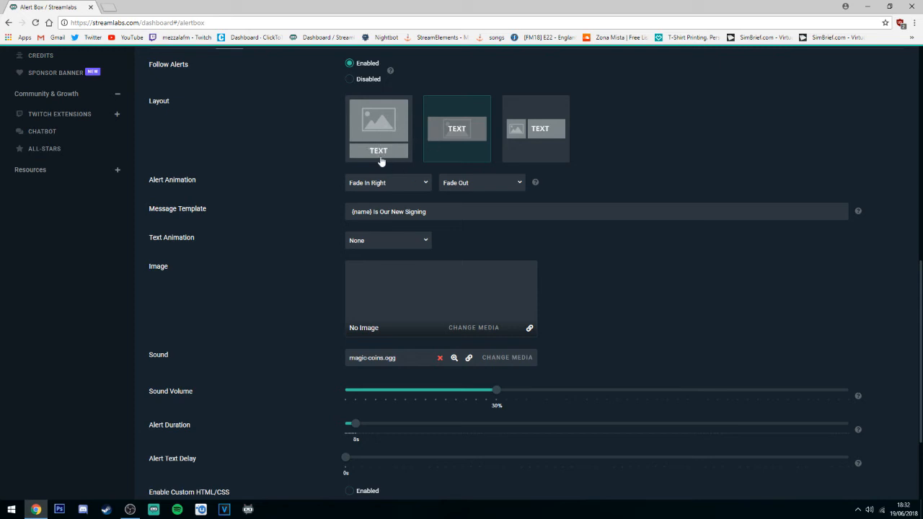
scroll(433, 381, down, 2)
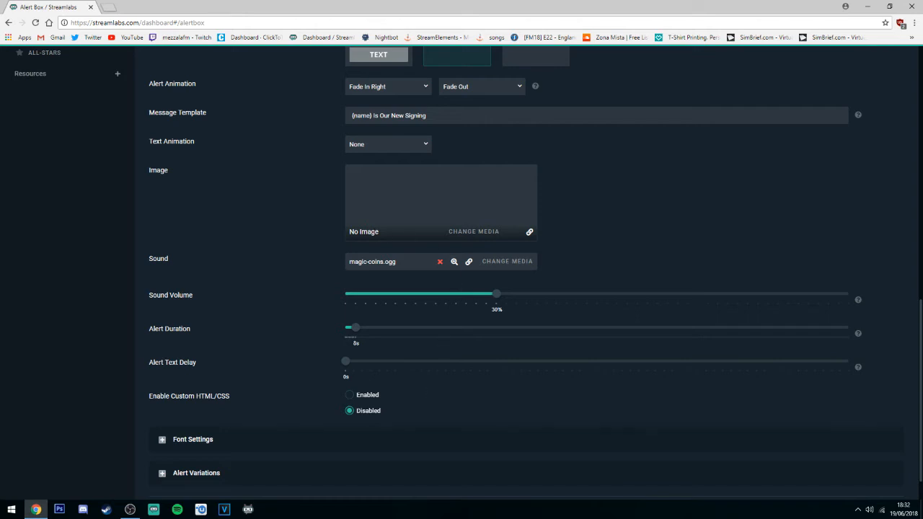
scroll(319, 258, up, 1)
scroll(369, 324, down, 2)
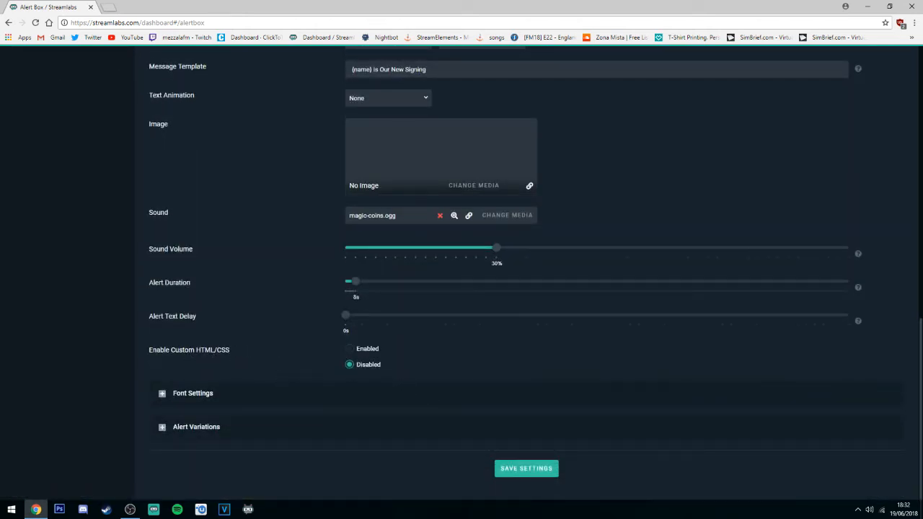
click(197, 394)
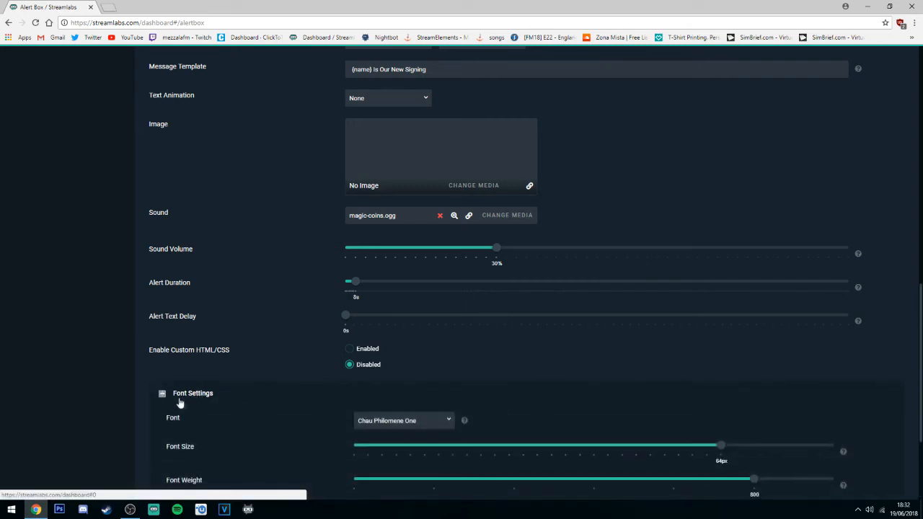
scroll(180, 403, down, 2)
click(399, 279)
scroll(426, 325, down, 20)
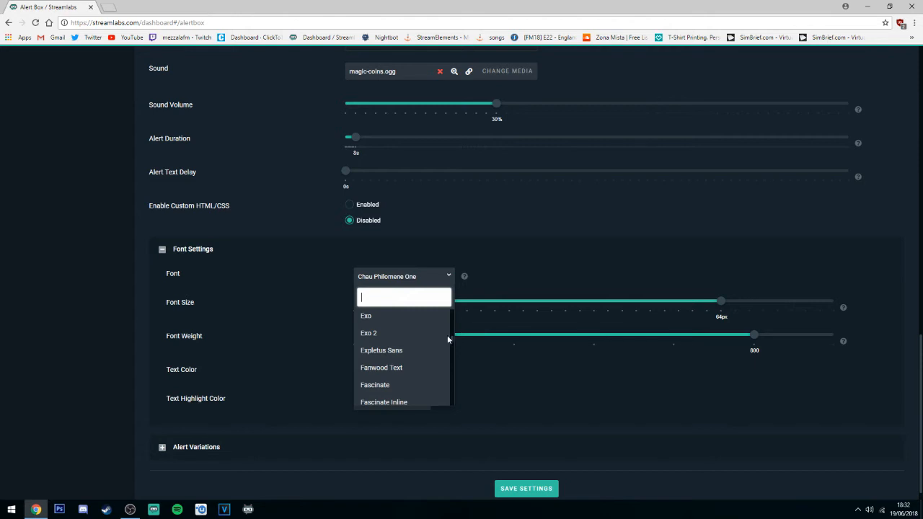
drag(451, 340, 443, 312)
click(482, 256)
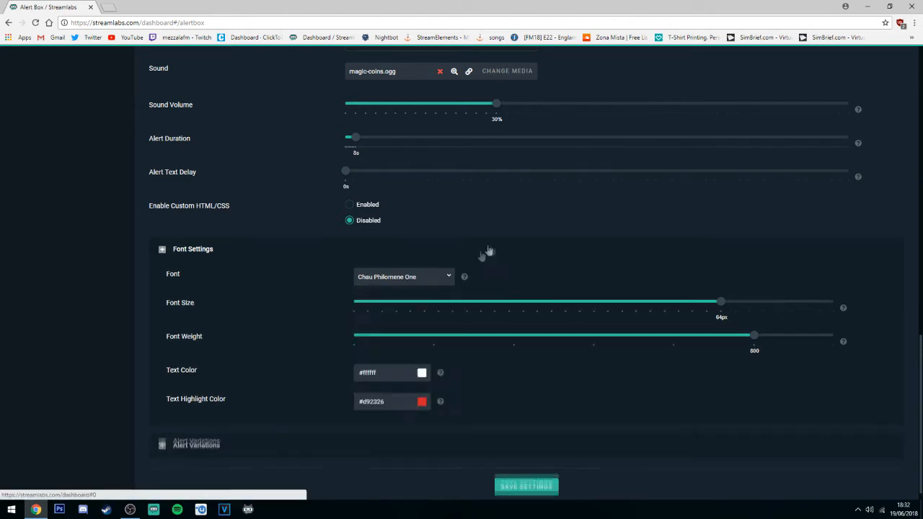
click(181, 391)
scroll(414, 315, down, 1)
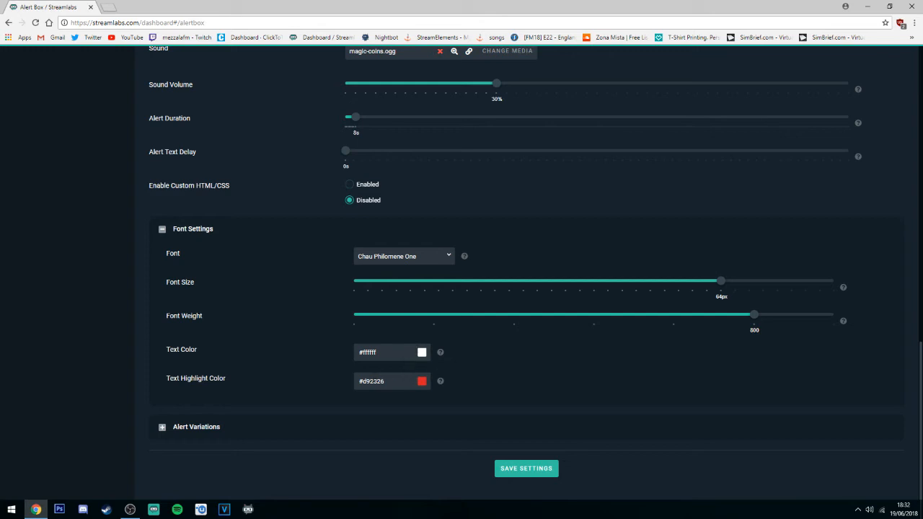
Expand the follow alert's variation options and save the alert box settings.
click(263, 430)
scroll(198, 443, down, 2)
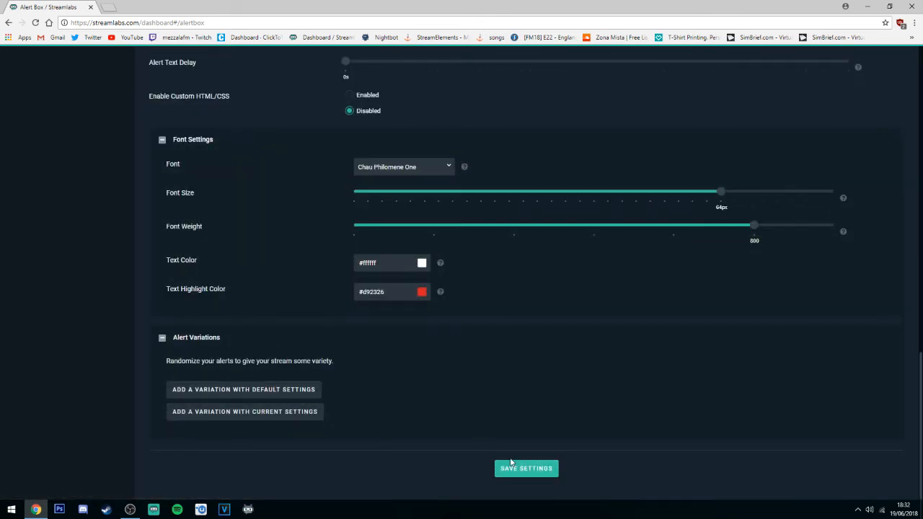
click(512, 466)
Exclude follows, subscriptions, donations and hosts from the widget URL in turn, and include all of them again.
scroll(316, 301, up, 19)
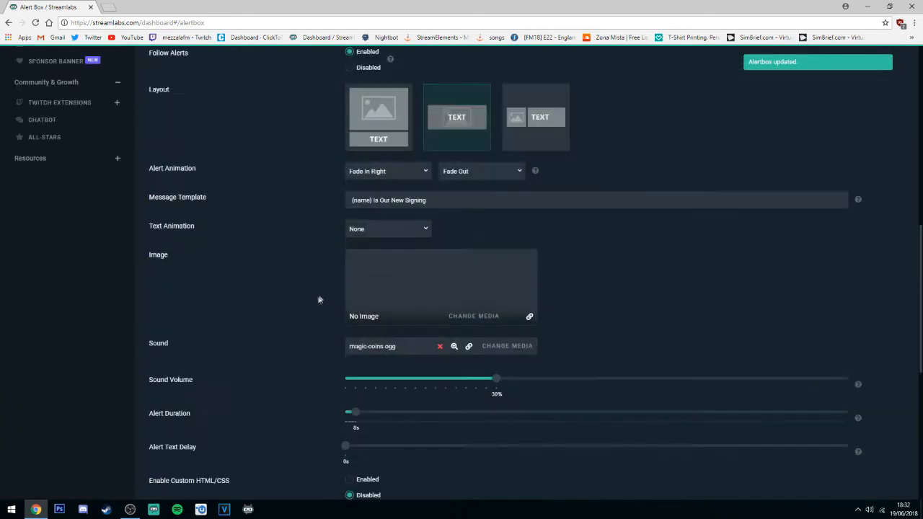
scroll(359, 319, down, 3)
scroll(359, 320, up, 1)
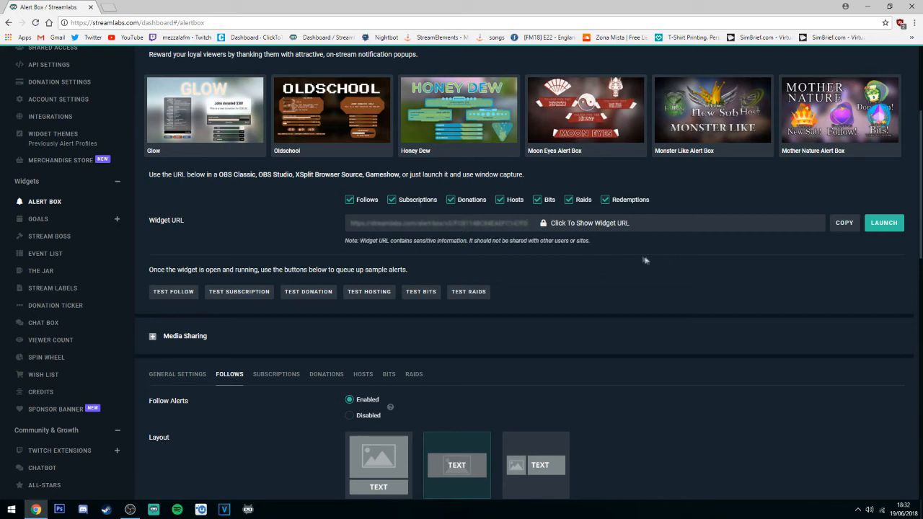
click(349, 201)
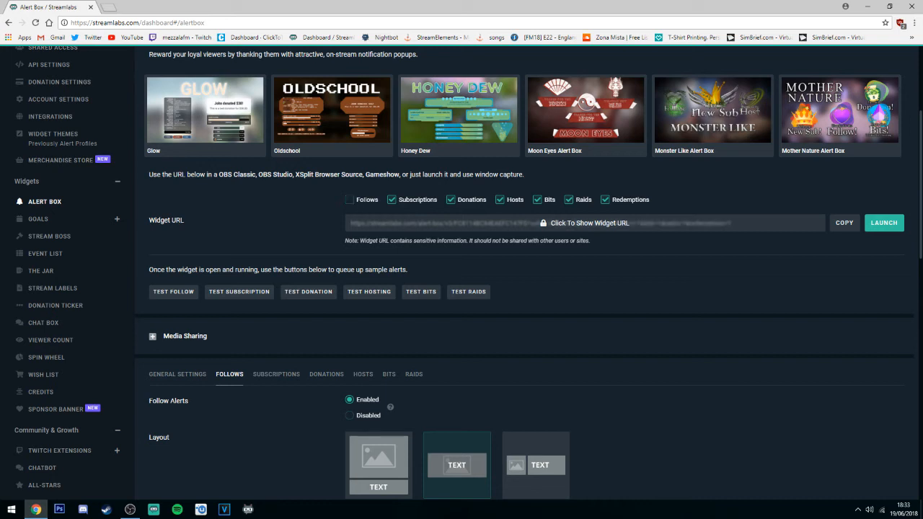
click(350, 201)
click(391, 200)
click(451, 200)
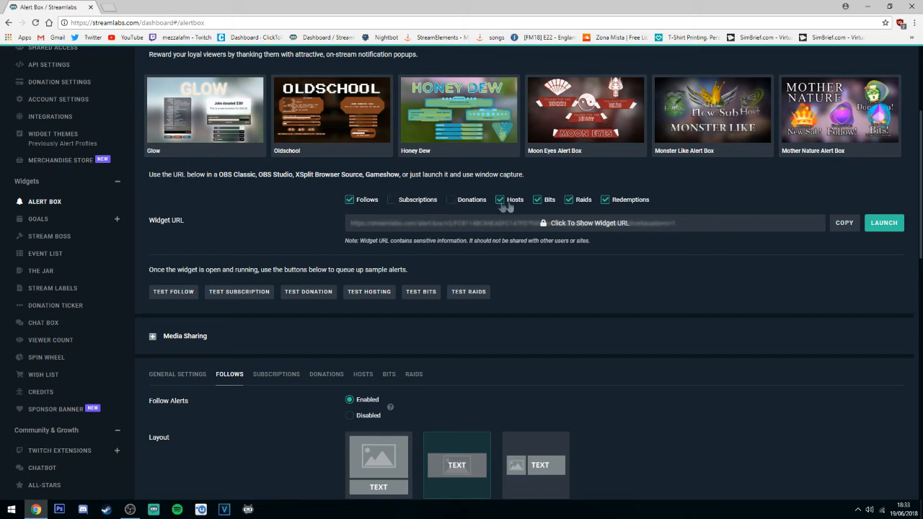
click(500, 201)
click(498, 202)
click(451, 200)
click(392, 200)
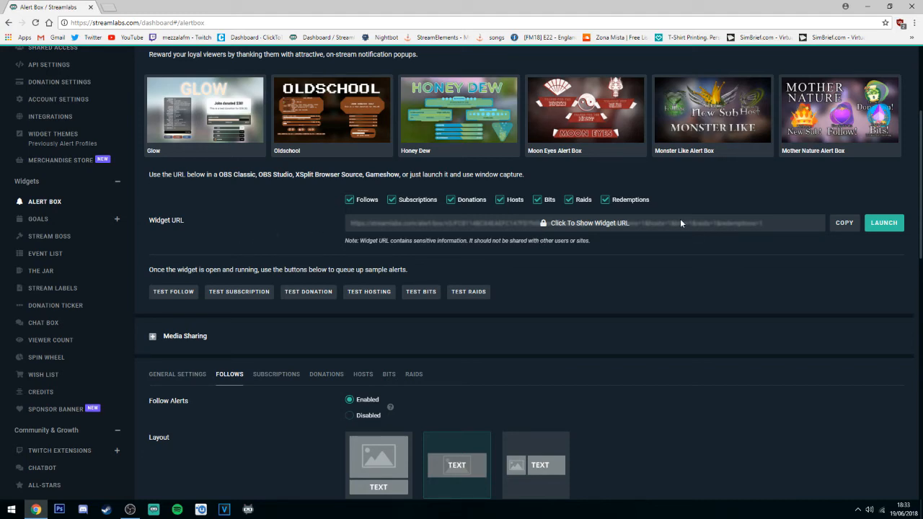
Launch the alert box widget in its own window and place it beside the reduced dashboard window.
scroll(310, 328, down, 1)
scroll(346, 324, up, 1)
click(883, 232)
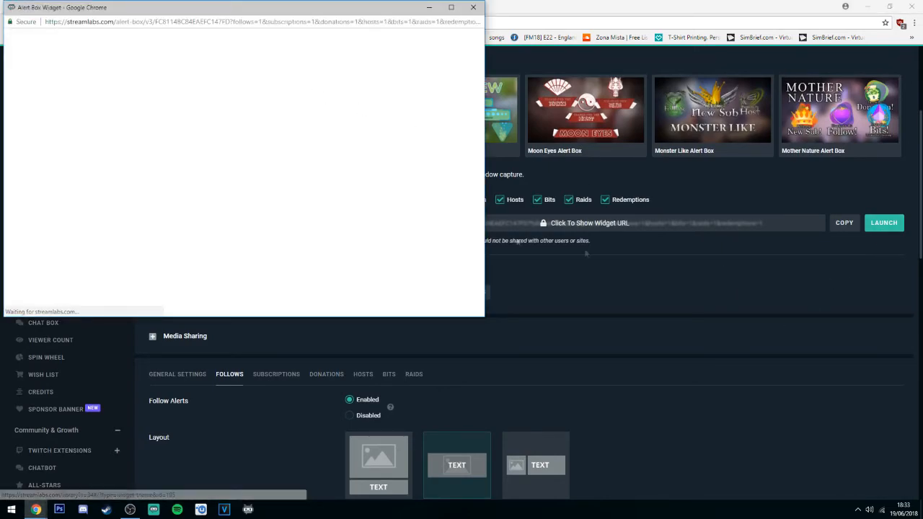
click(890, 7)
drag(321, 7, 752, 19)
Send test follow, subscription, donation, hosting, bits and raid alerts to the open widget window.
click(85, 303)
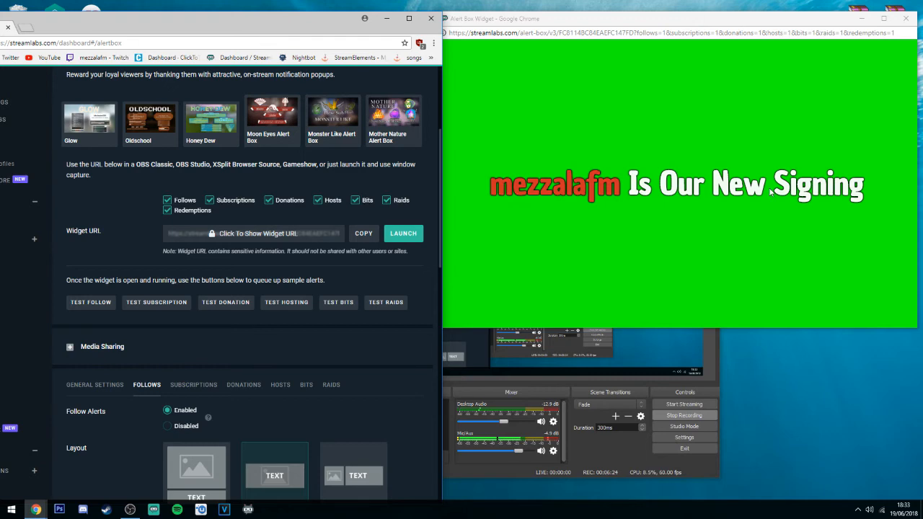
click(148, 303)
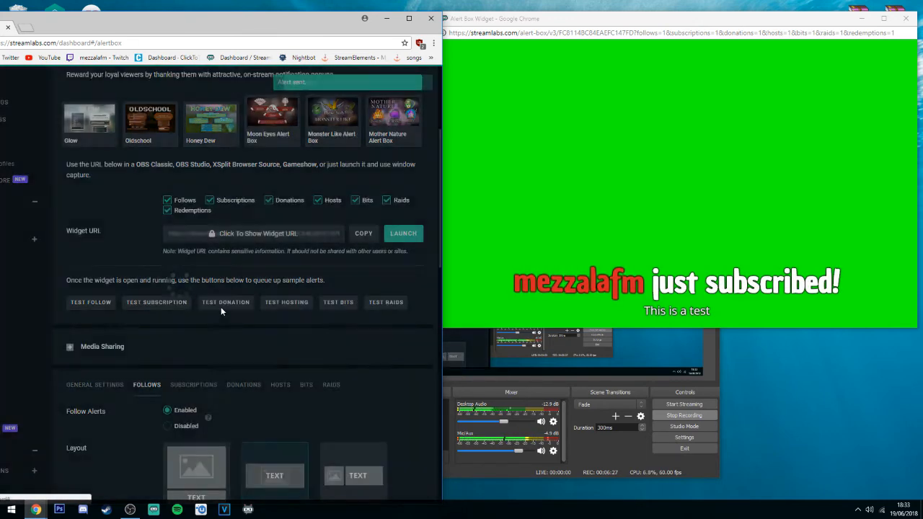
click(222, 303)
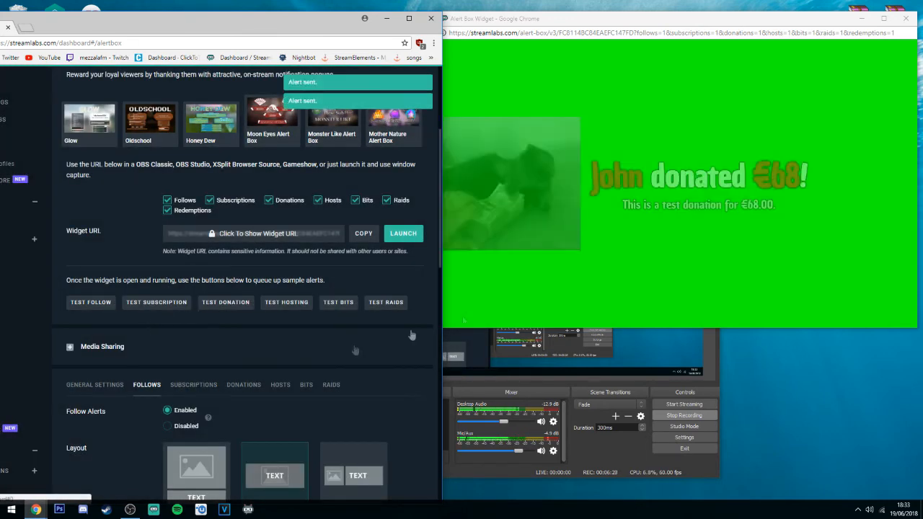
click(275, 304)
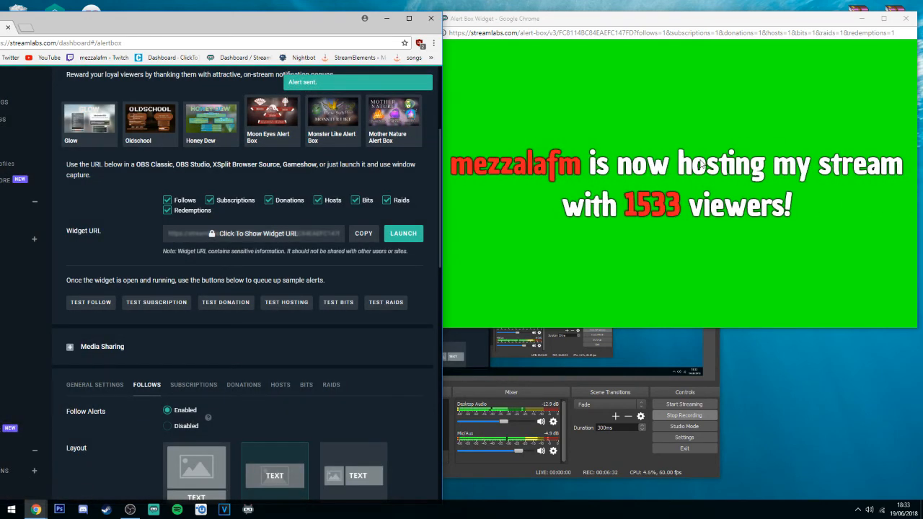
click(339, 302)
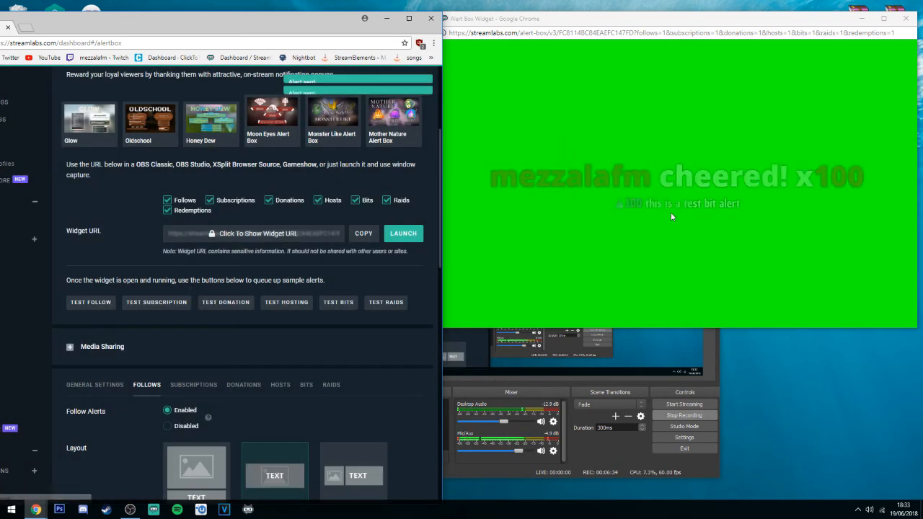
click(392, 306)
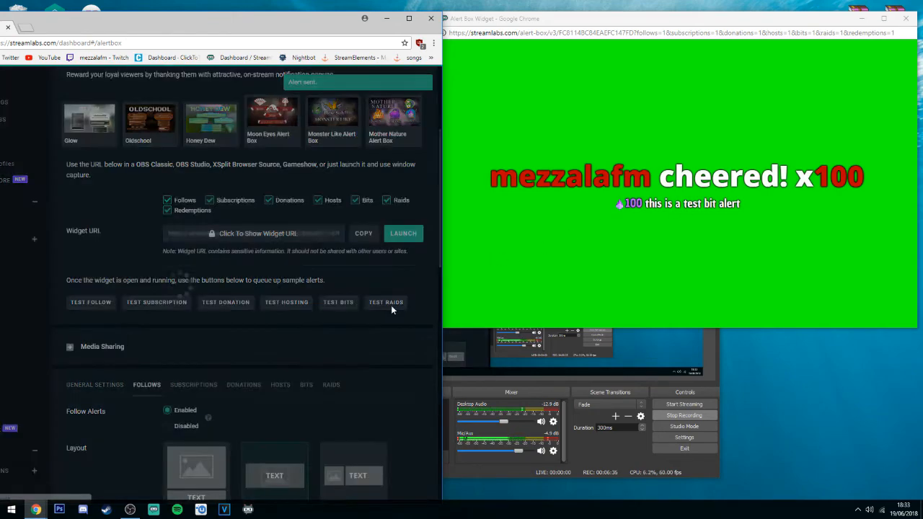
Move the alert widget window aside, switch to OBS to view its sources, and return to the widget window.
drag(614, 25, 667, 86)
click(632, 438)
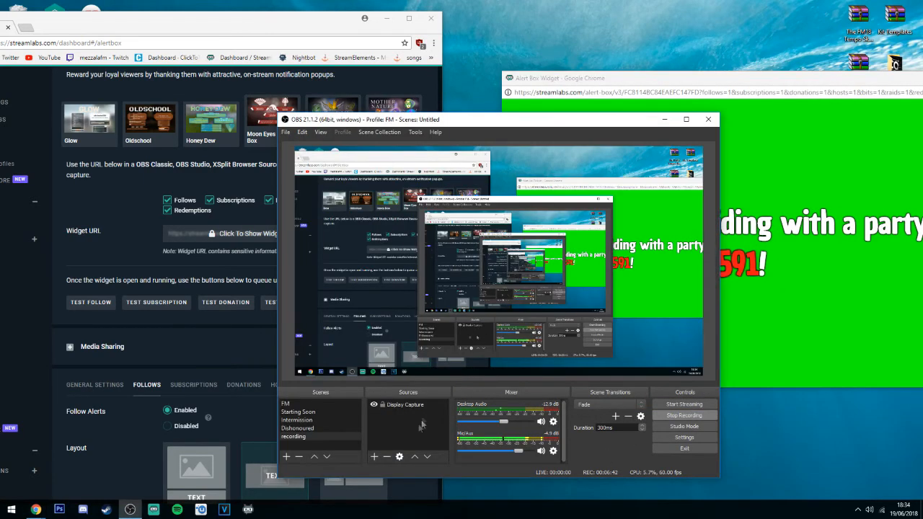
click(800, 349)
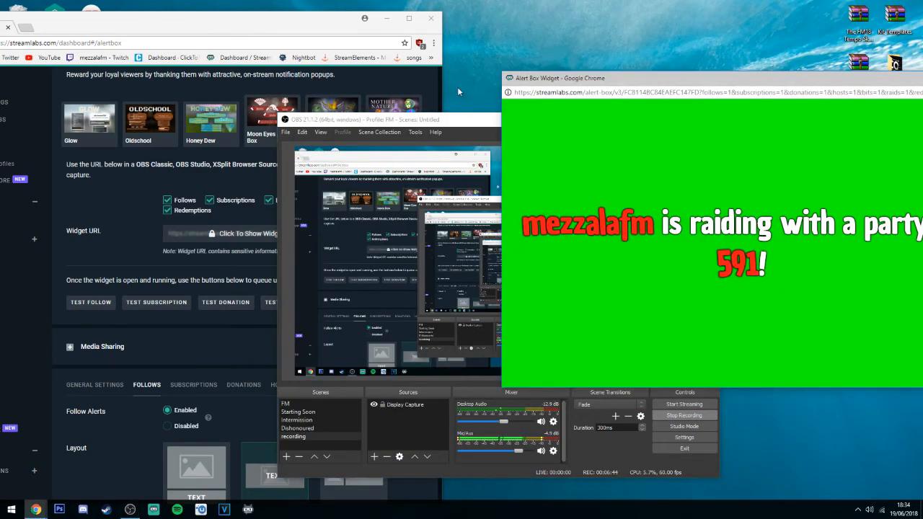
Close the alert widget window and copy the widget URL from the Alert Box page.
click(358, 30)
drag(707, 82, 643, 86)
click(837, 75)
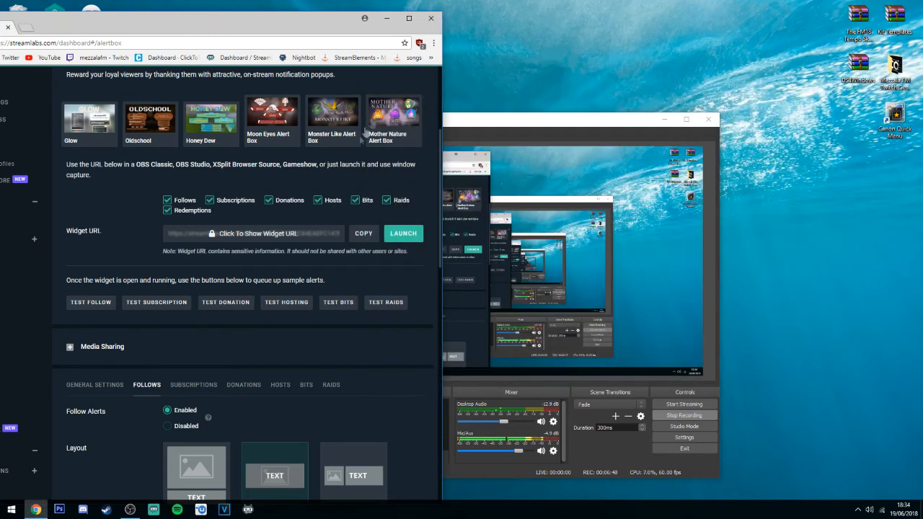
click(364, 234)
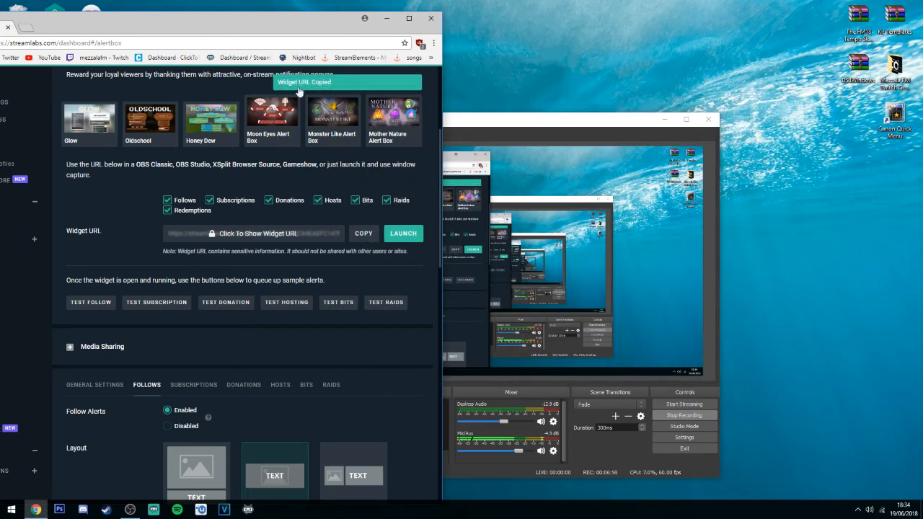
Switch to OBS and add a new Browser source named "alert" to the recording scene.
click(130, 509)
right_click(379, 437)
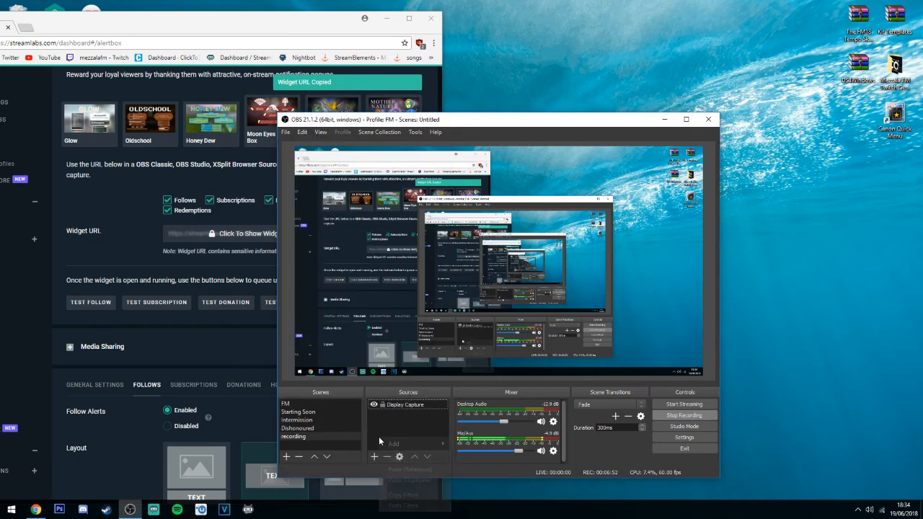
mouse_move(408, 444)
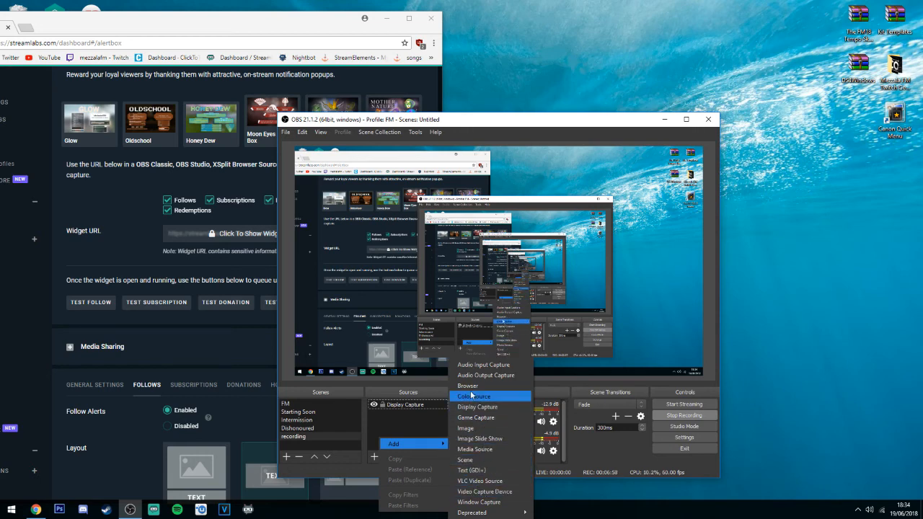
click(467, 386)
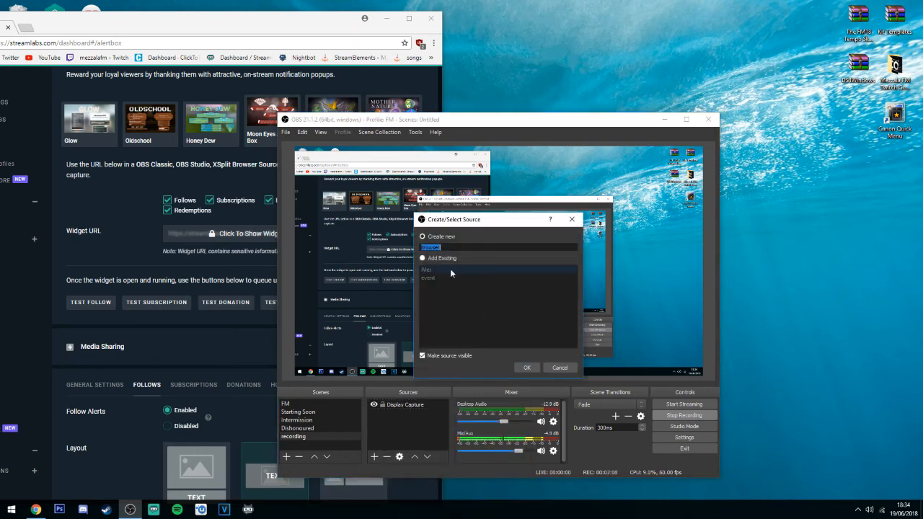
text(alert)
click(527, 368)
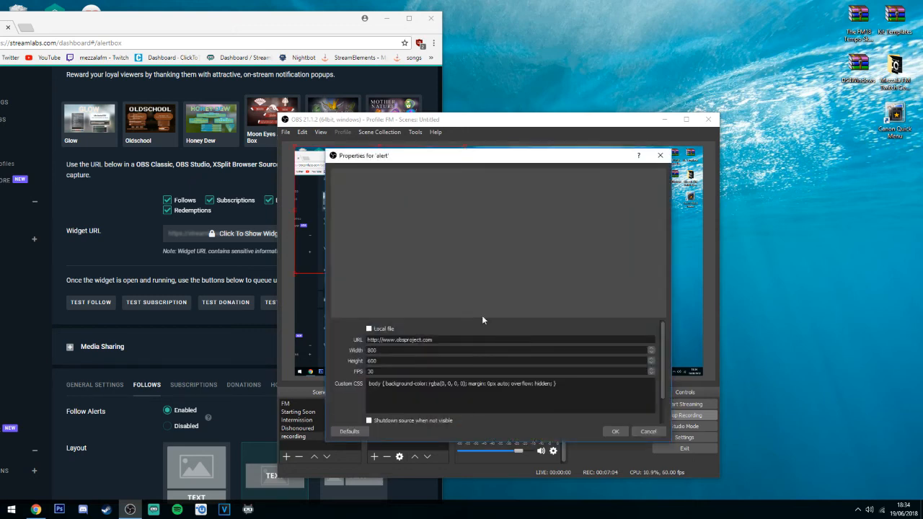
Replace the alert source's default URL with the copied widget URL and accept its properties.
drag(433, 340, 360, 343)
key(BackSpace)
key(ctrl+v)
click(616, 431)
Enlarge the alert source slightly in the preview and move it towards the middle of the canvas.
drag(465, 275, 498, 300)
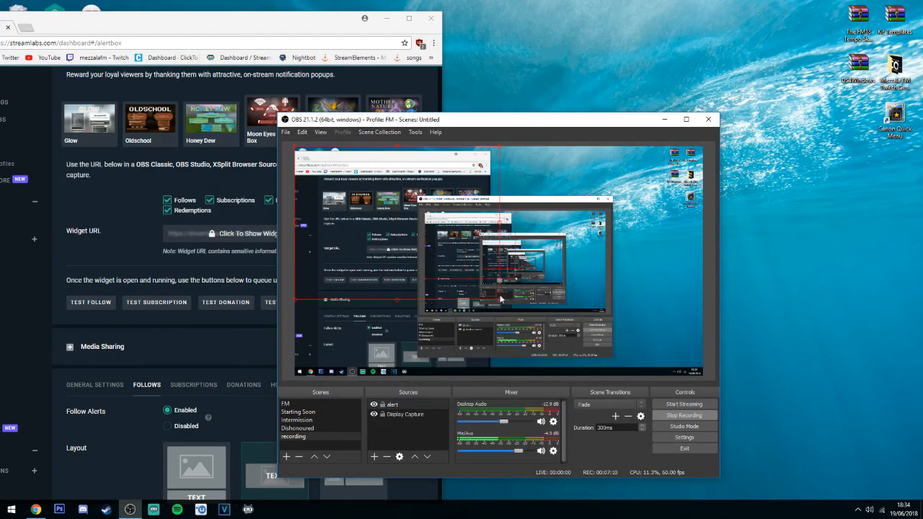
drag(412, 248, 543, 279)
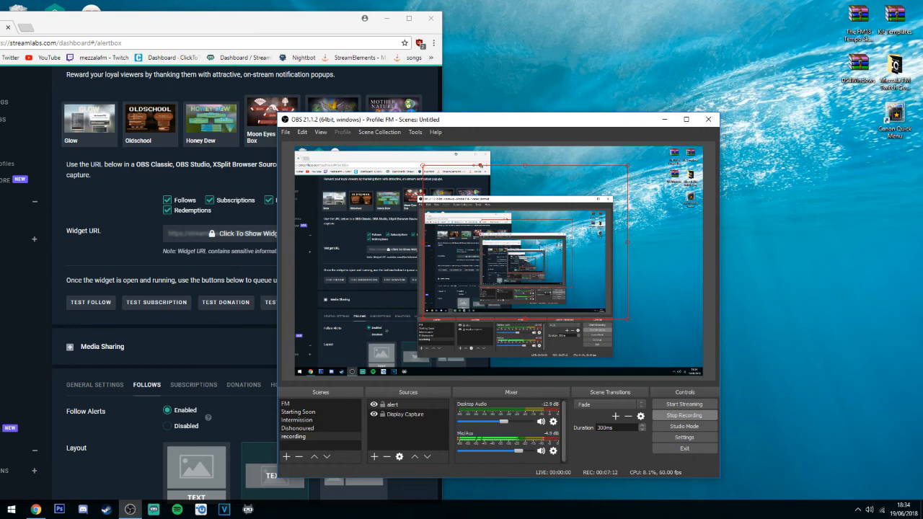
click(131, 222)
click(403, 233)
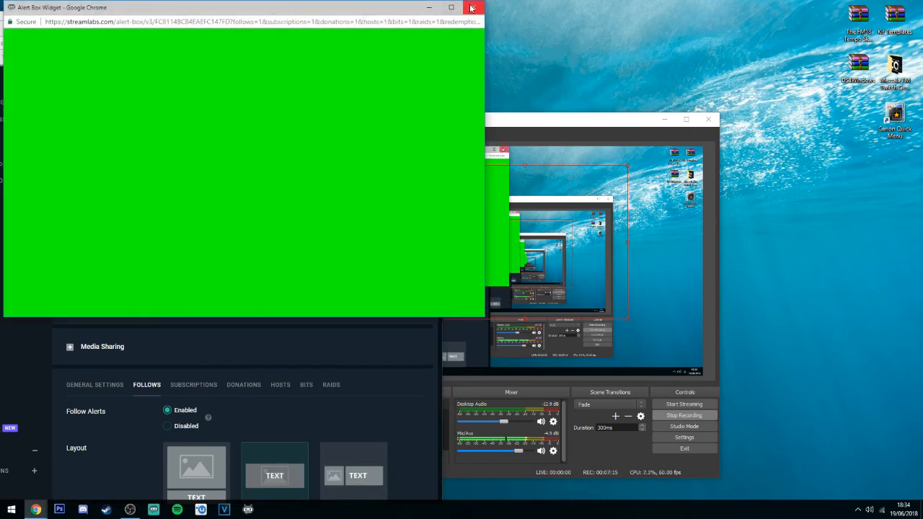
click(472, 8)
Send a test follow alert from Streamlabs and place the alert source in the canvas's upper-right corner in OBS.
click(96, 306)
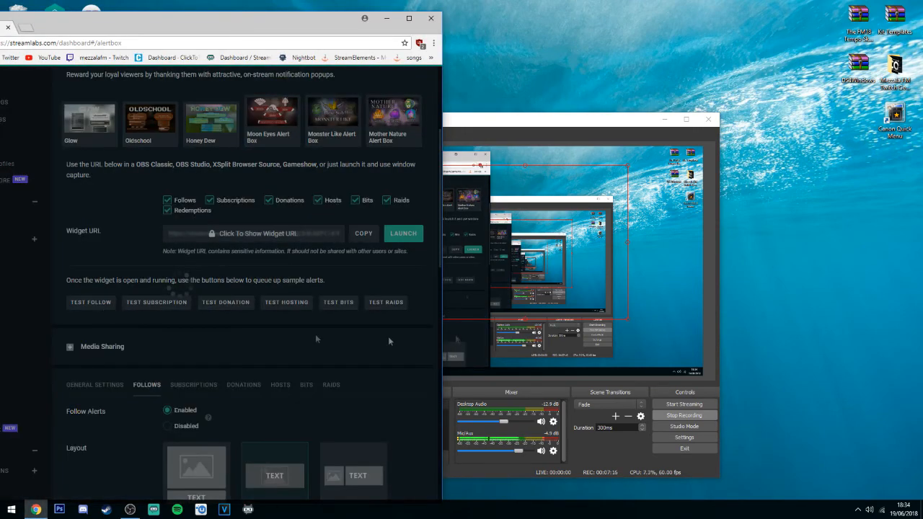
click(713, 334)
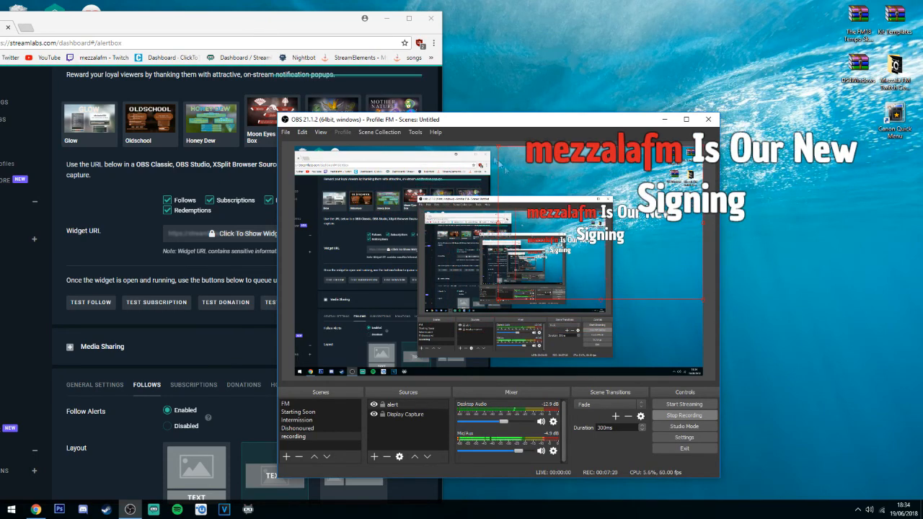
mouse_move(475, 123)
mouse_down()
mouse_move(413, 124)
mouse_move(477, 122)
mouse_up()
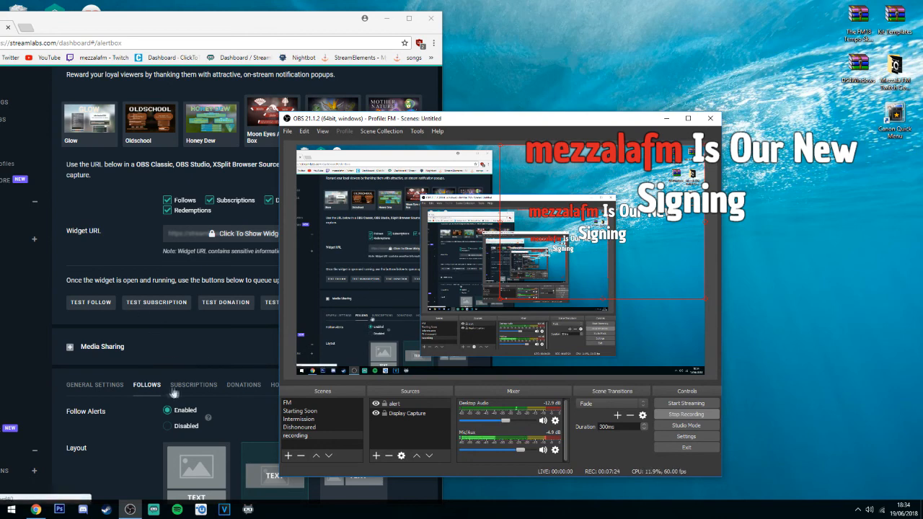
Send test subscription, hosting, bits and raid alerts to the OBS source and minimize the browser window.
click(153, 302)
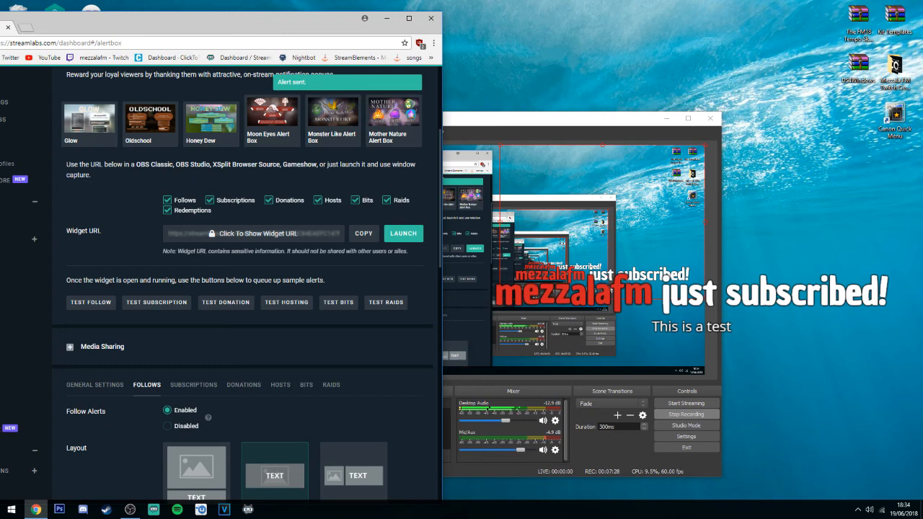
click(273, 303)
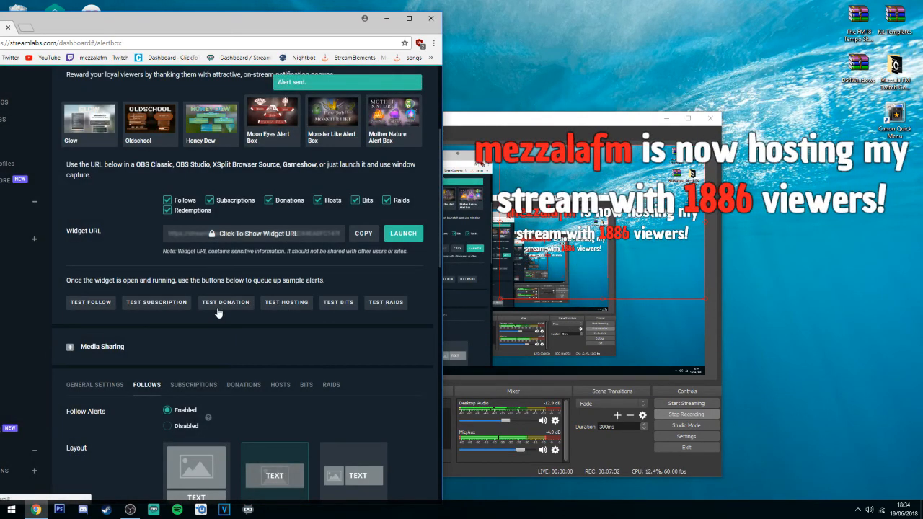
click(338, 306)
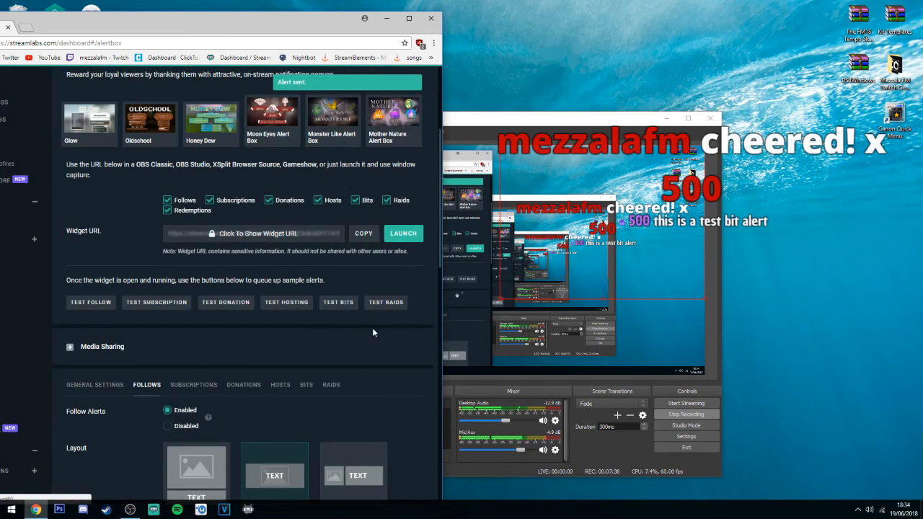
click(386, 303)
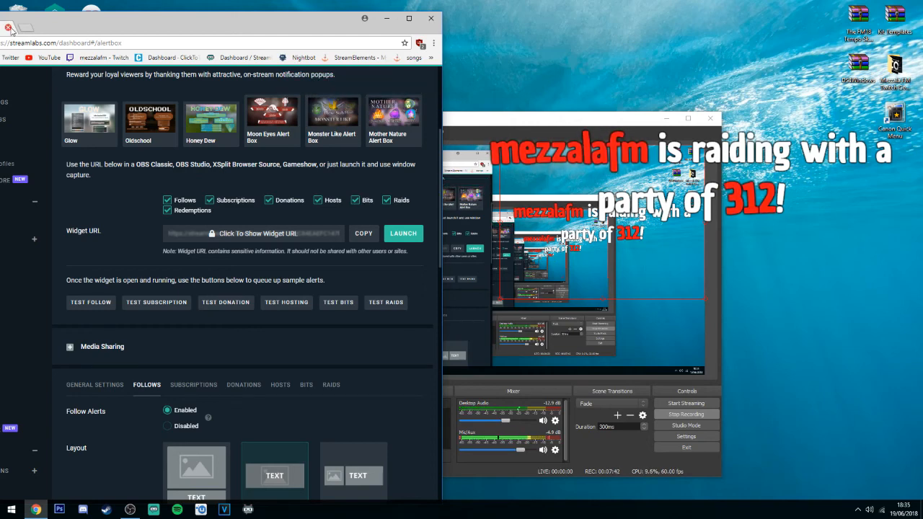
click(387, 18)
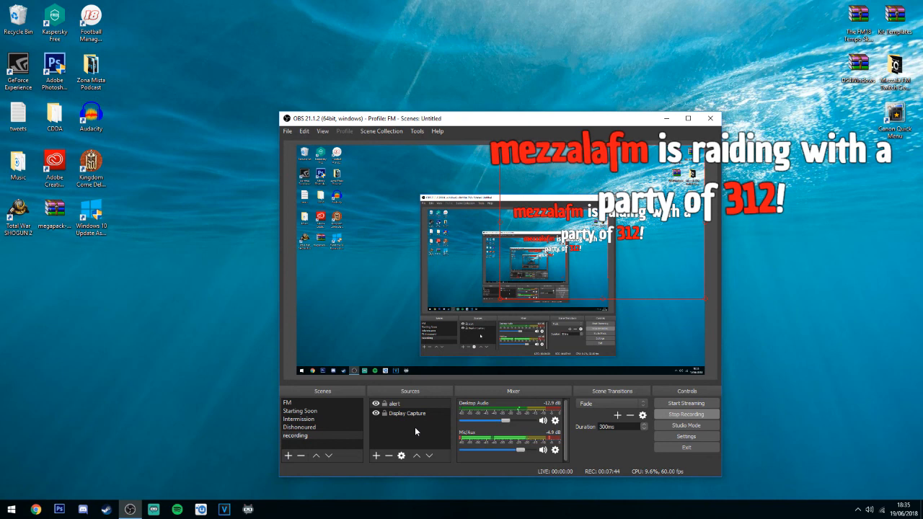